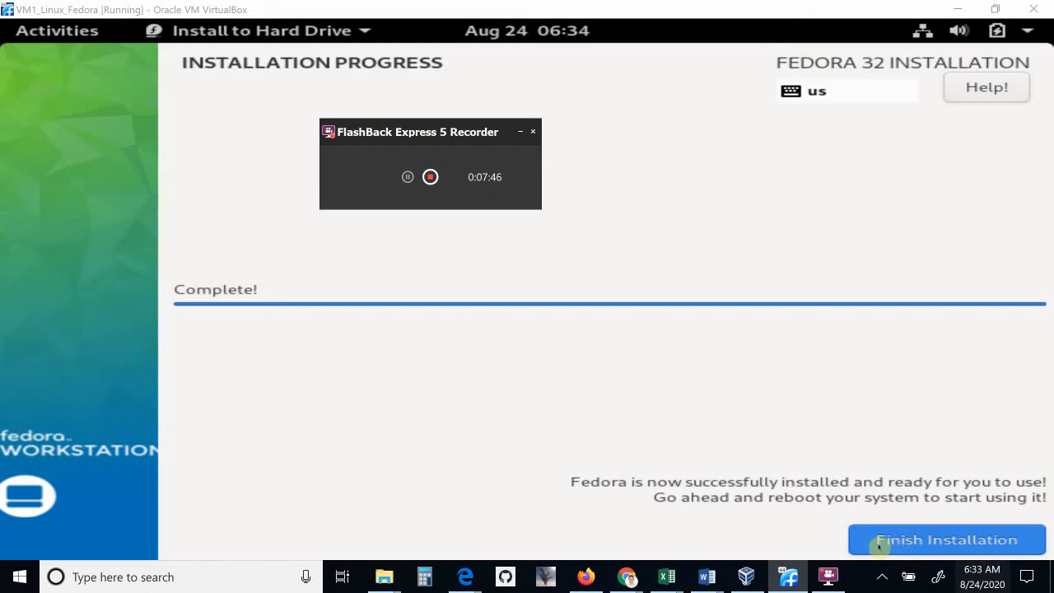
- Click Finish Installation on the Fedora 32 installer's Complete screen to reach the desktop
{"action": "left_click", "coordinate": [912, 548]}
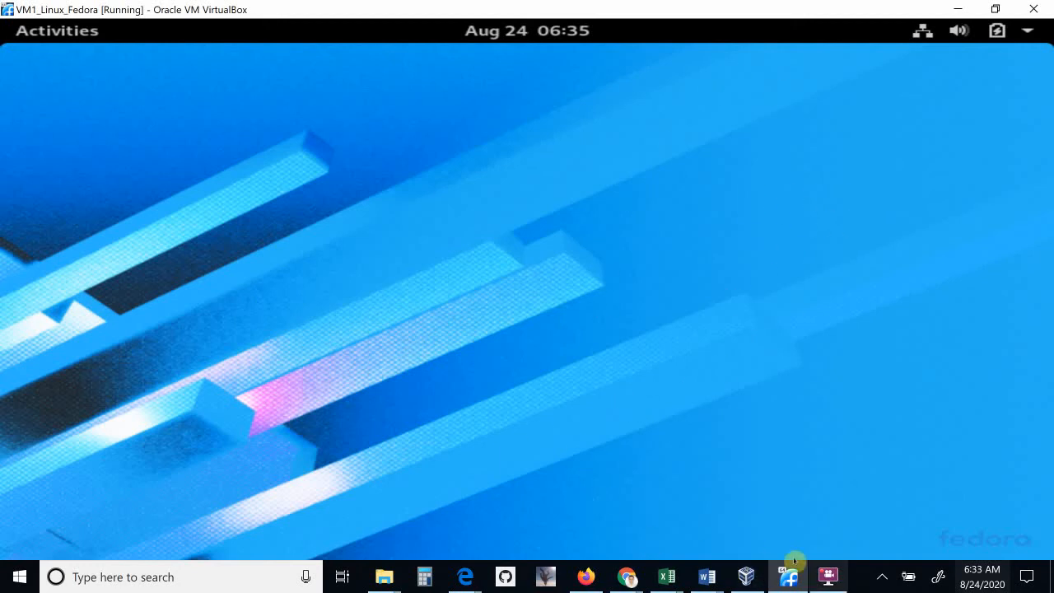
- Restore down the maximized Fedora VM window so the VirtualBox Manager shows behind it
{"action": "left_click", "coordinate": [994, 9]}
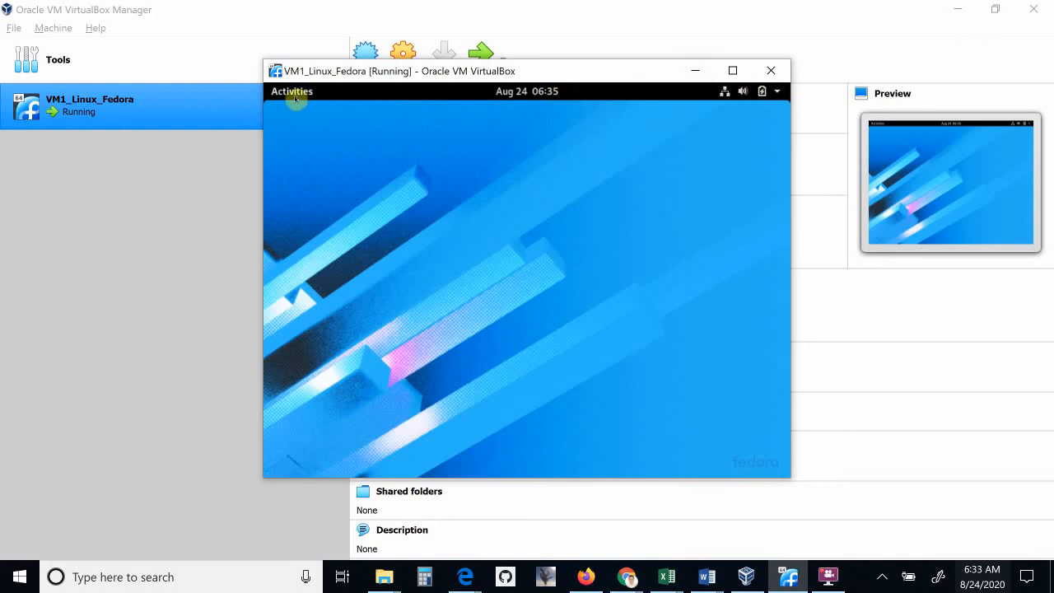
- Move the VM window slightly right and up, then toggle Fedora's Activities overview open and closed four times
{"action": "left_click_drag", "start_coordinate": [611, 71], "coordinate": [650, 49]}
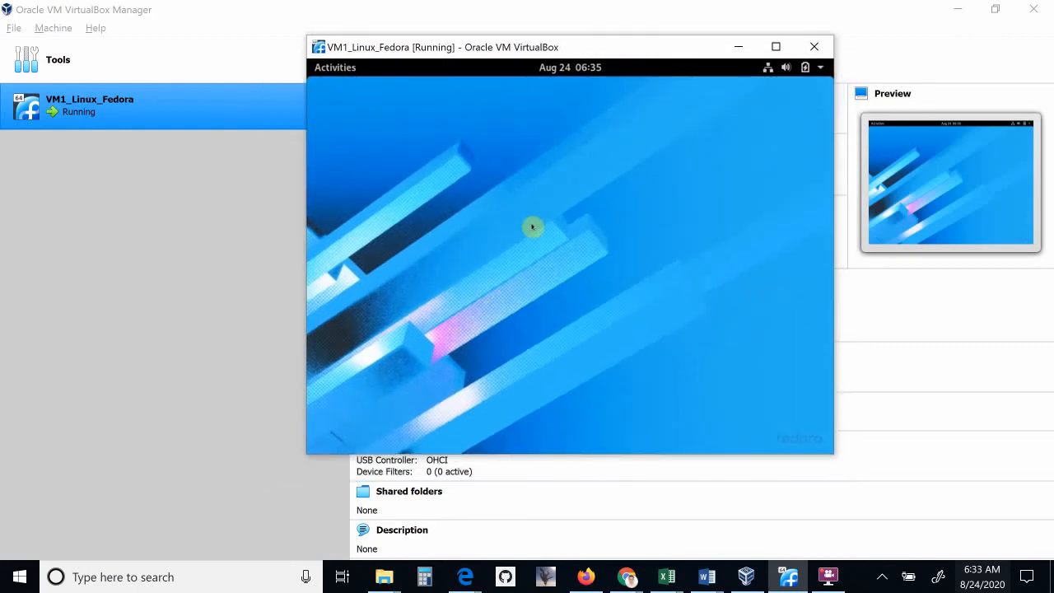
{"action": "left_click", "coordinate": [336, 69]}
{"action": "left_click", "coordinate": [336, 70]}
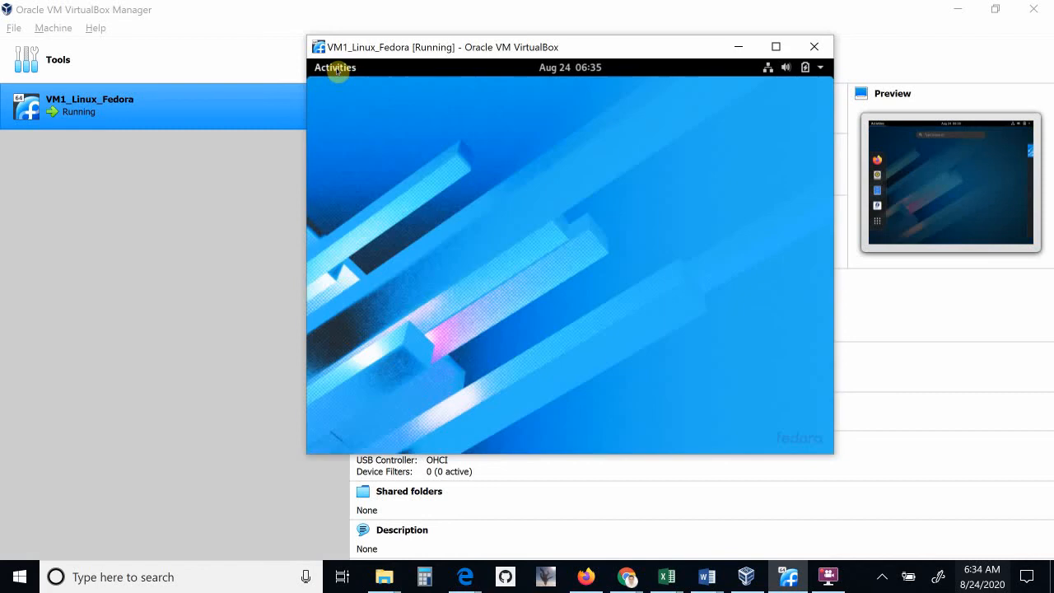
{"action": "left_click", "coordinate": [337, 70]}
{"action": "left_click", "coordinate": [339, 69]}
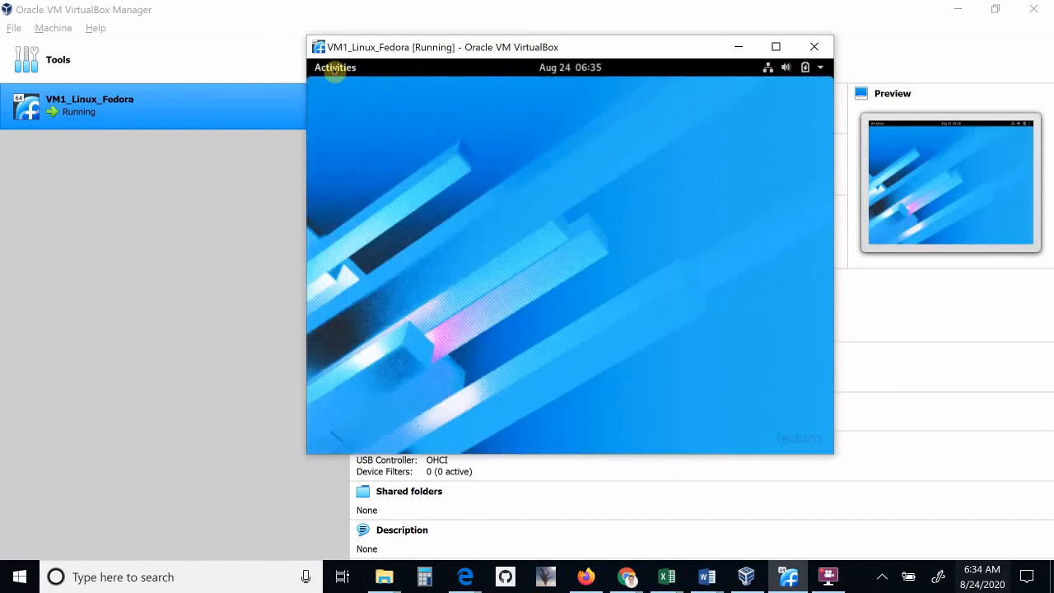
{"action": "left_click", "coordinate": [335, 71]}
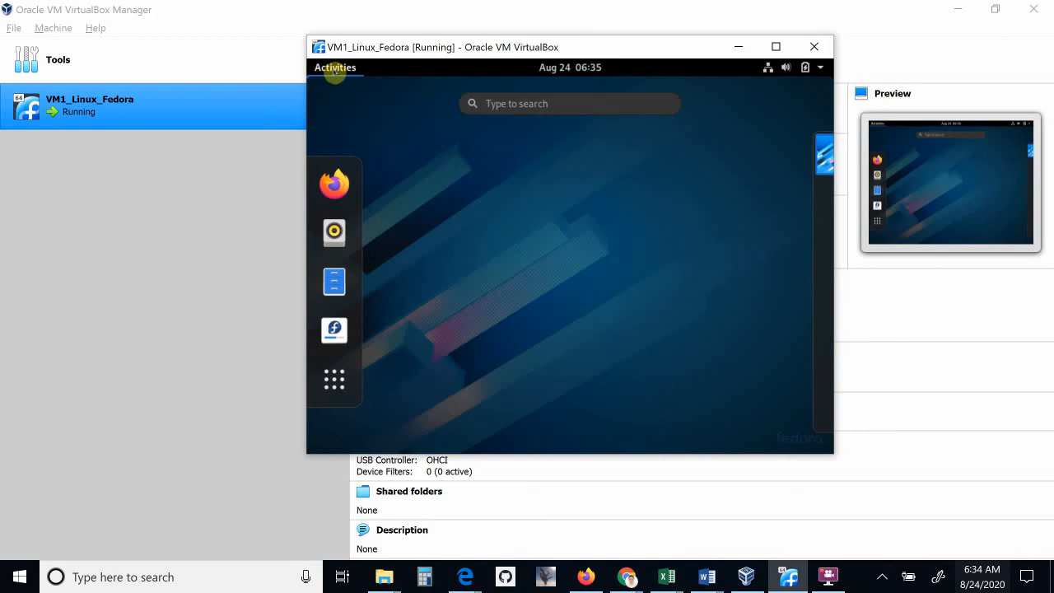
{"action": "left_click", "coordinate": [334, 71]}
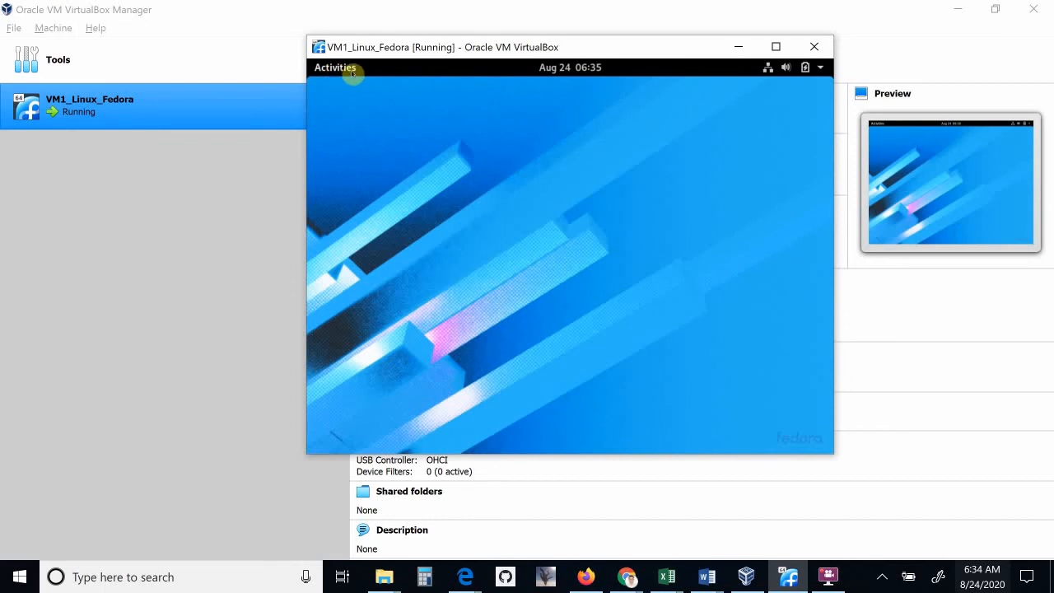
{"action": "left_click", "coordinate": [334, 70]}
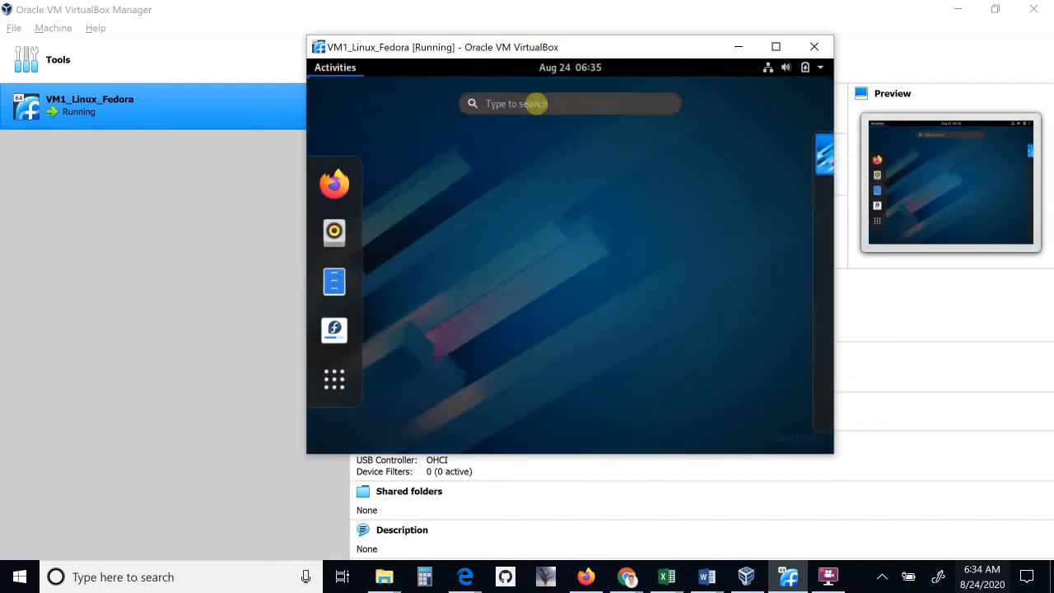
{"action": "left_click", "coordinate": [337, 69]}
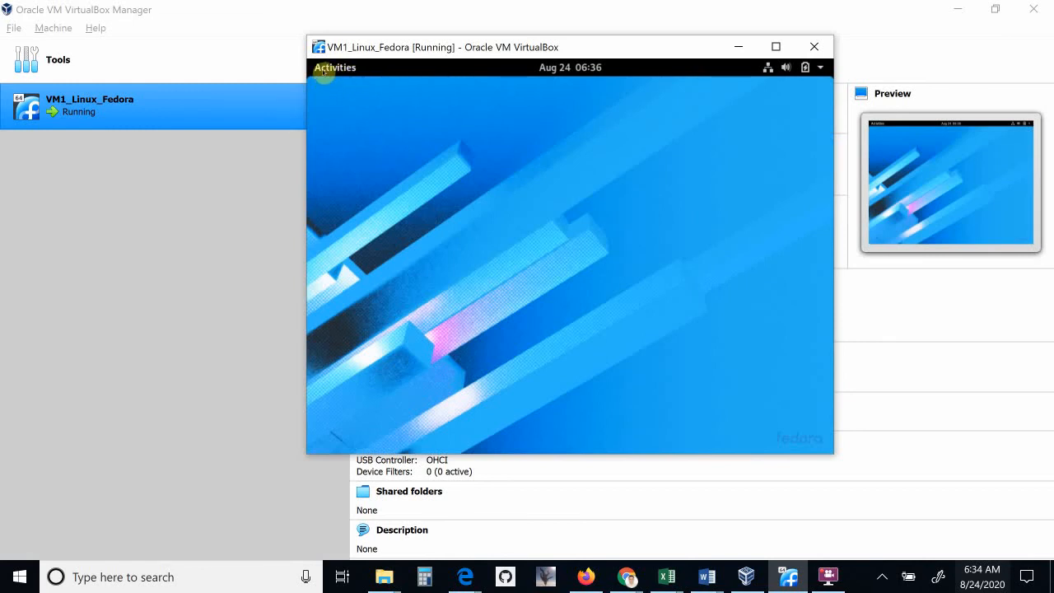
- Close the Fedora VM window with 'Send the shutdown signal' and confirm it
{"action": "left_click", "coordinate": [815, 49]}
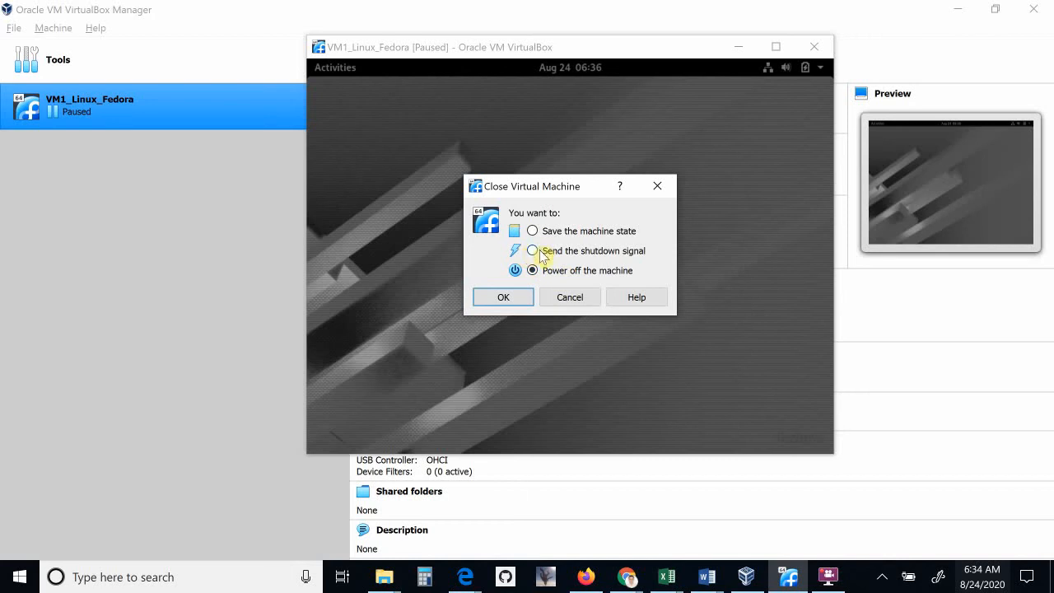
{"action": "left_click", "coordinate": [532, 251]}
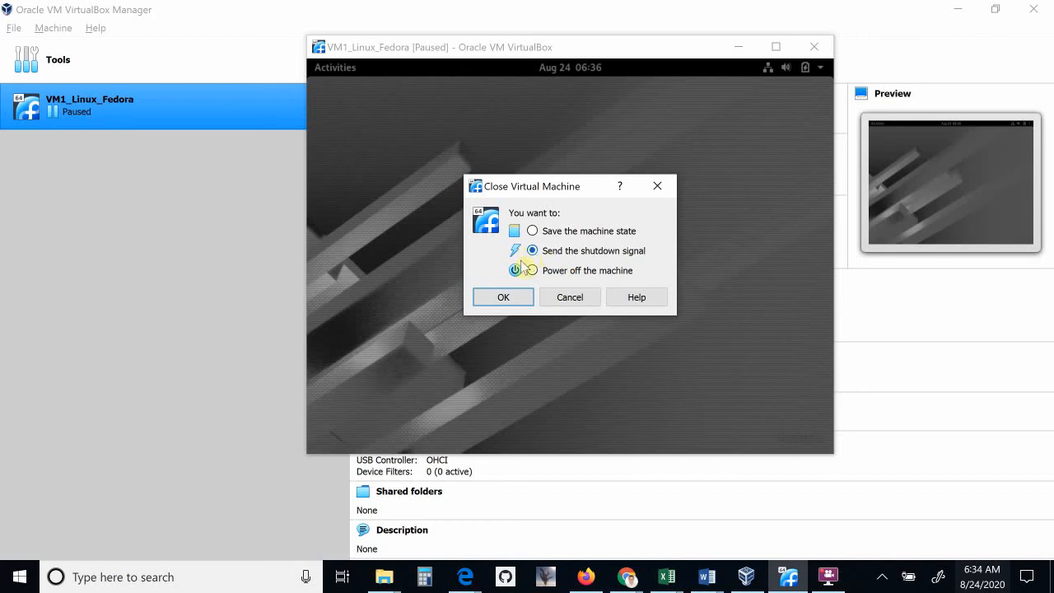
{"action": "left_click", "coordinate": [502, 299]}
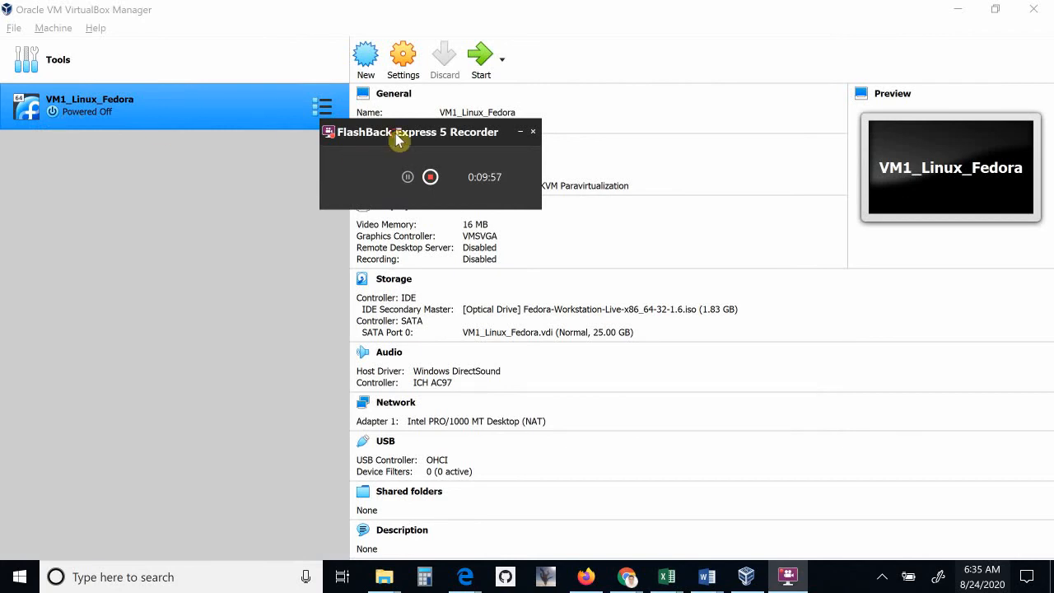
- Select VM1_Linux_Fedora in the Manager's machine list and start it
{"action": "left_click_drag", "start_coordinate": [398, 140], "coordinate": [155, 254]}
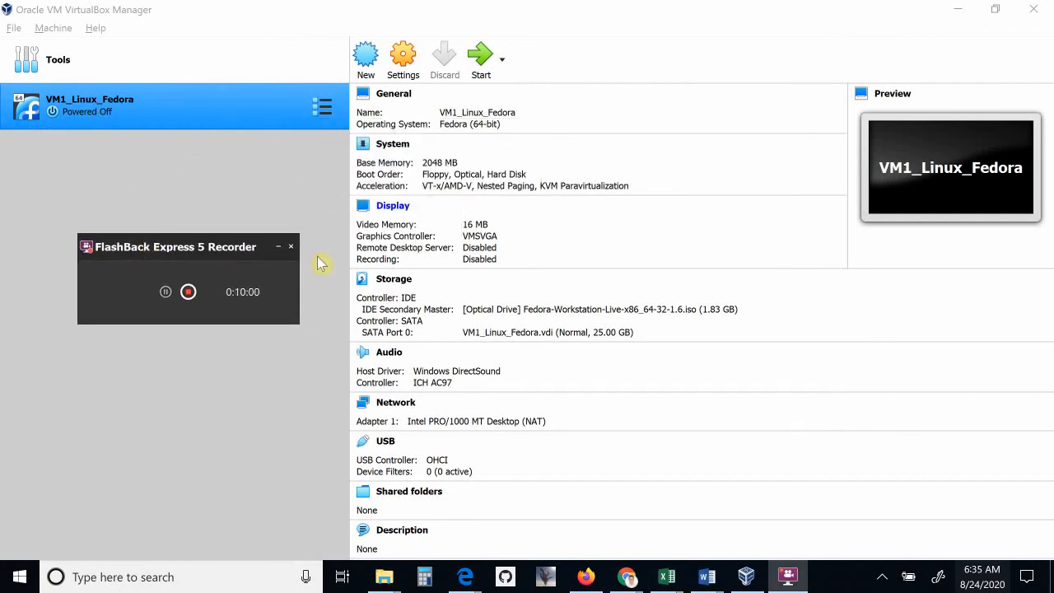
{"action": "left_click_drag", "start_coordinate": [215, 254], "coordinate": [180, 211]}
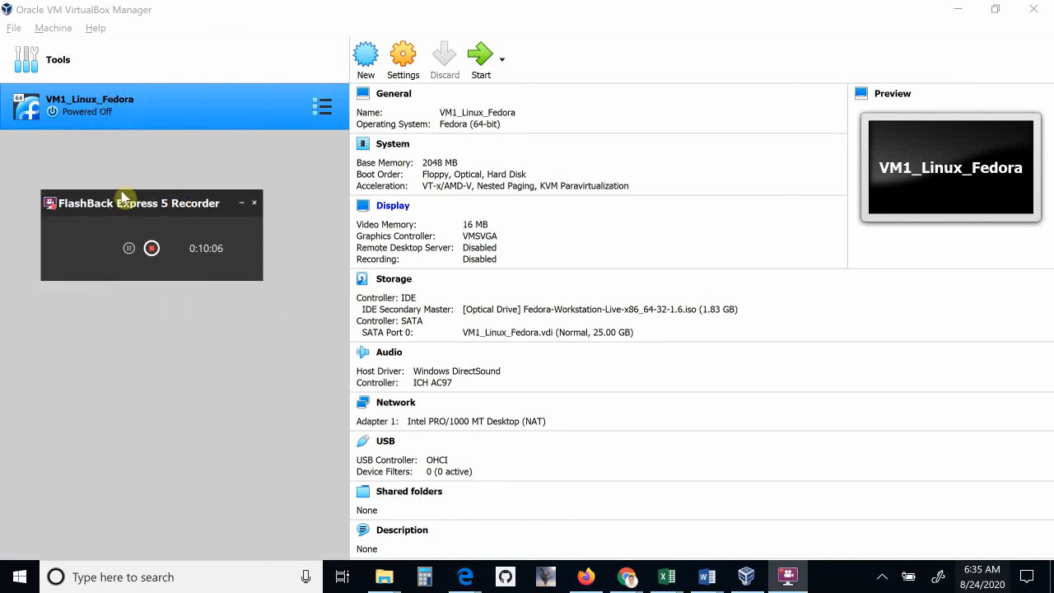
{"action": "left_click_drag", "start_coordinate": [135, 210], "coordinate": [130, 236]}
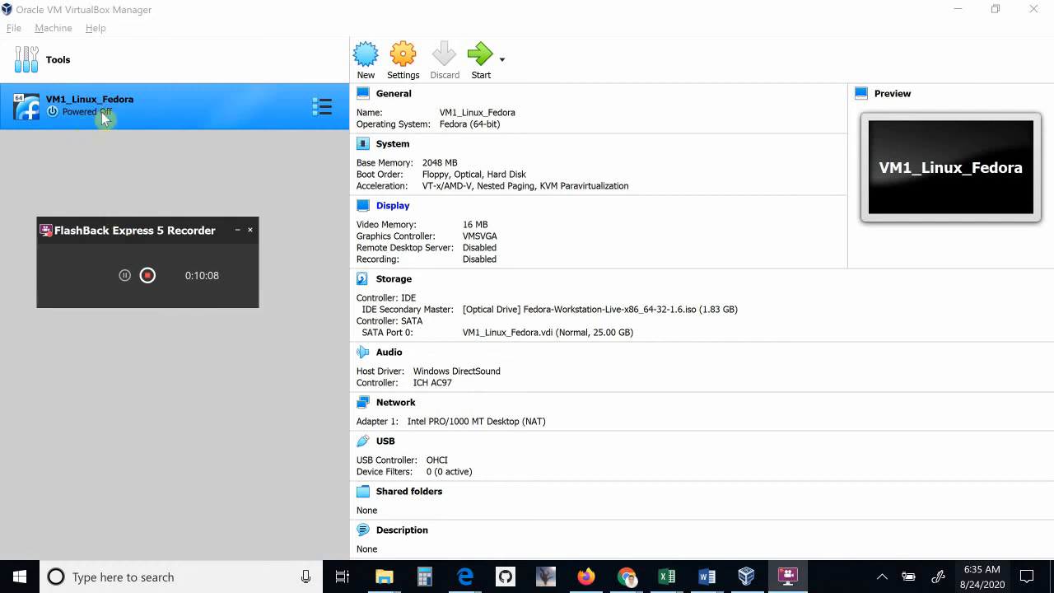
{"action": "left_click", "coordinate": [51, 103]}
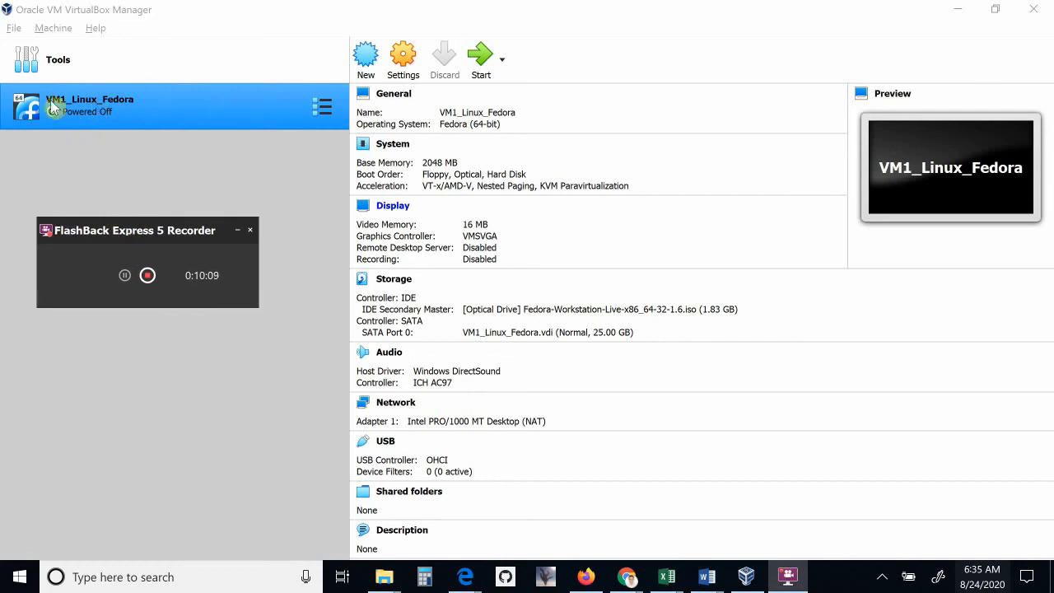
{"action": "double_click", "coordinate": [105, 108]}
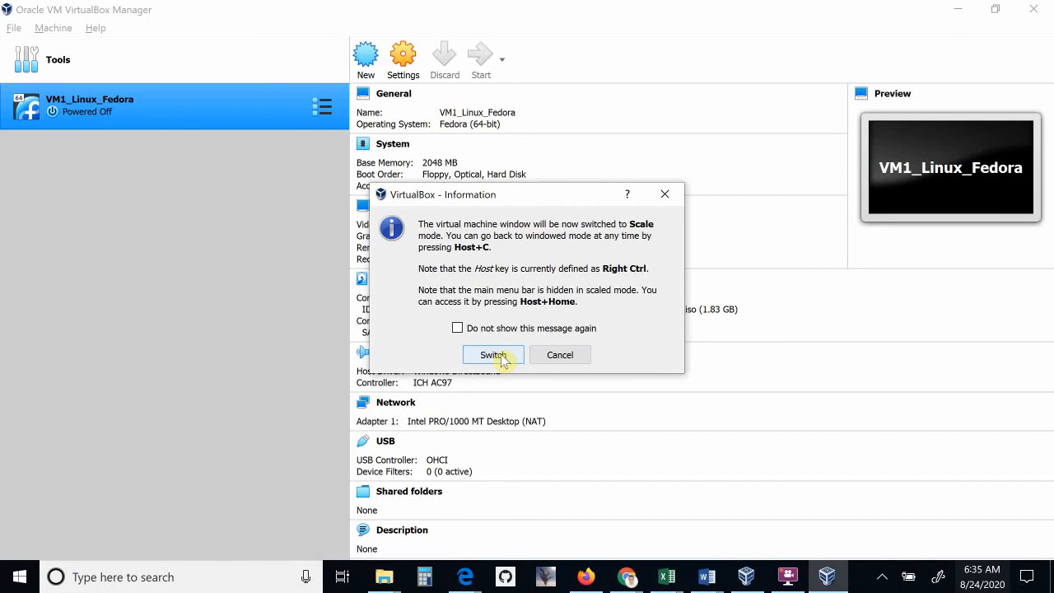
- Accept the Information dialog's switch to Scale mode for the VM window
{"action": "left_click", "coordinate": [493, 355]}
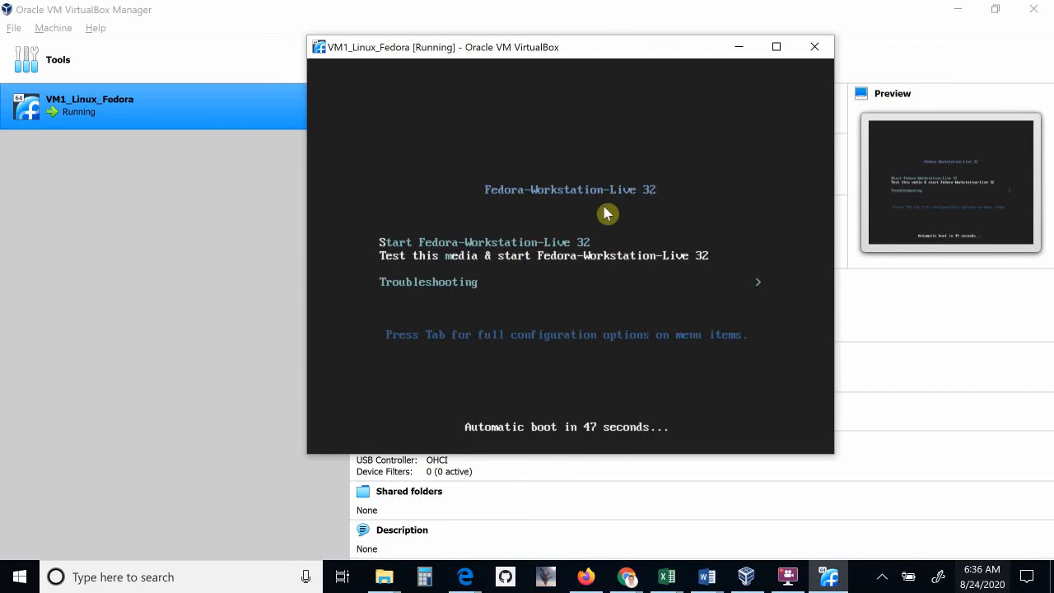
- Close the VM window choosing 'Power off the machine' and confirm it
{"action": "left_click", "coordinate": [814, 51]}
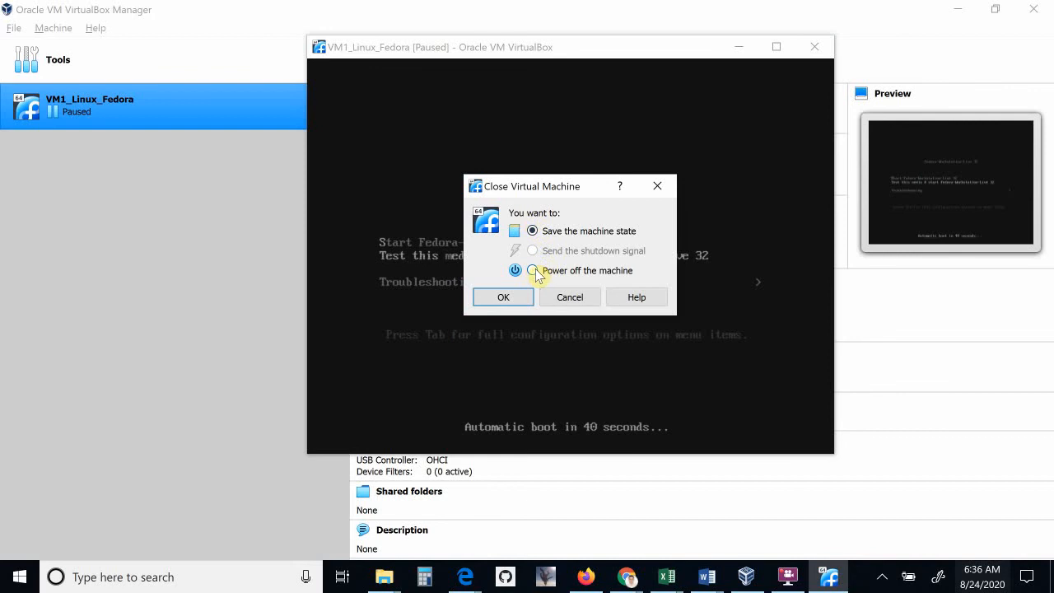
{"action": "left_click", "coordinate": [533, 271]}
{"action": "left_click", "coordinate": [505, 298]}
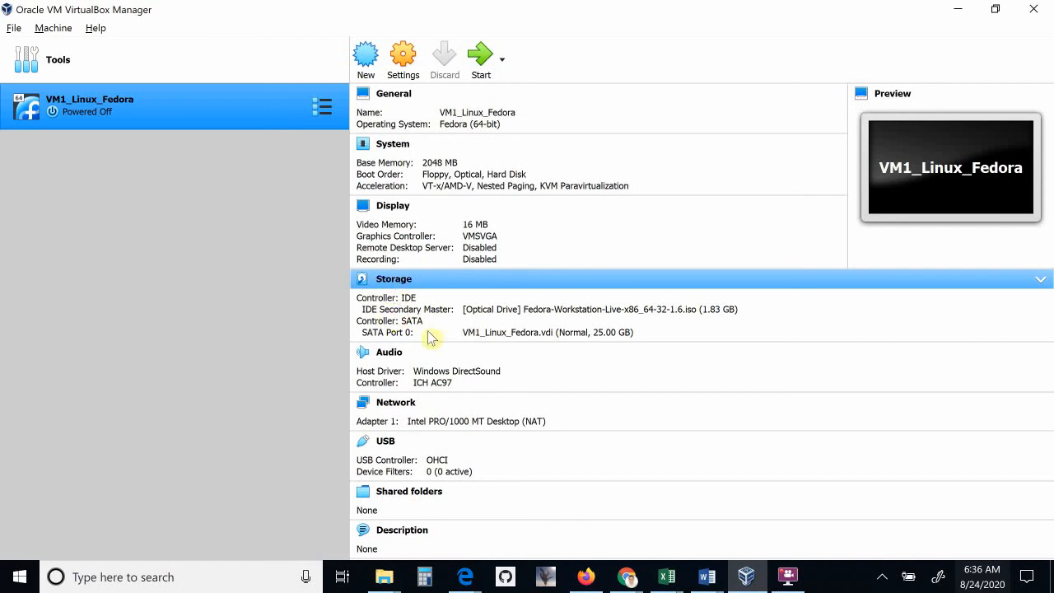
- In VM1_Linux_Fedora's Storage settings, try removing the Fedora installer disc attachment, then cancel
{"action": "left_click", "coordinate": [390, 281]}
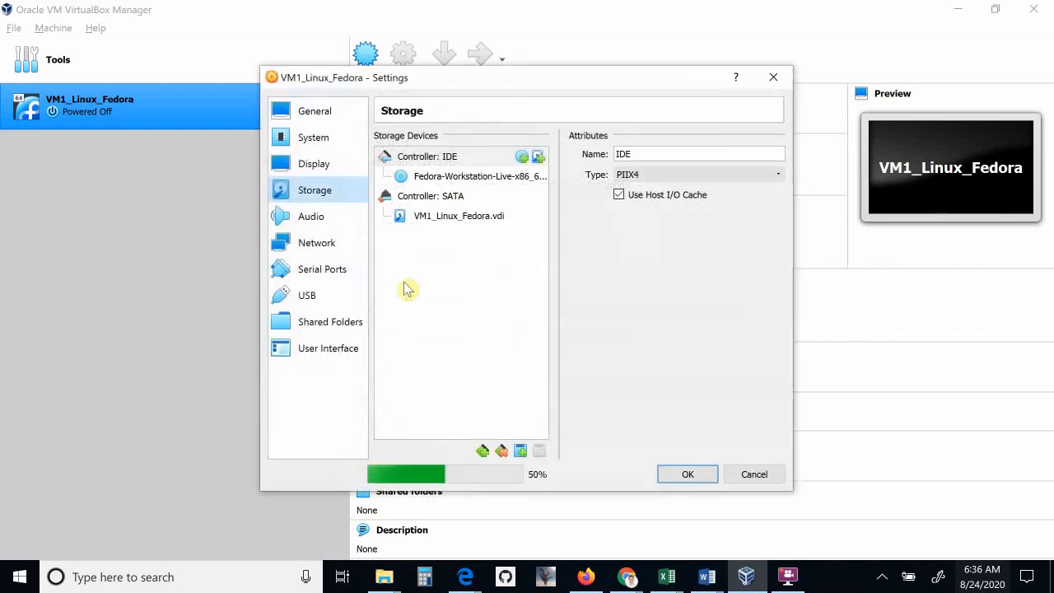
{"action": "left_click", "coordinate": [458, 179]}
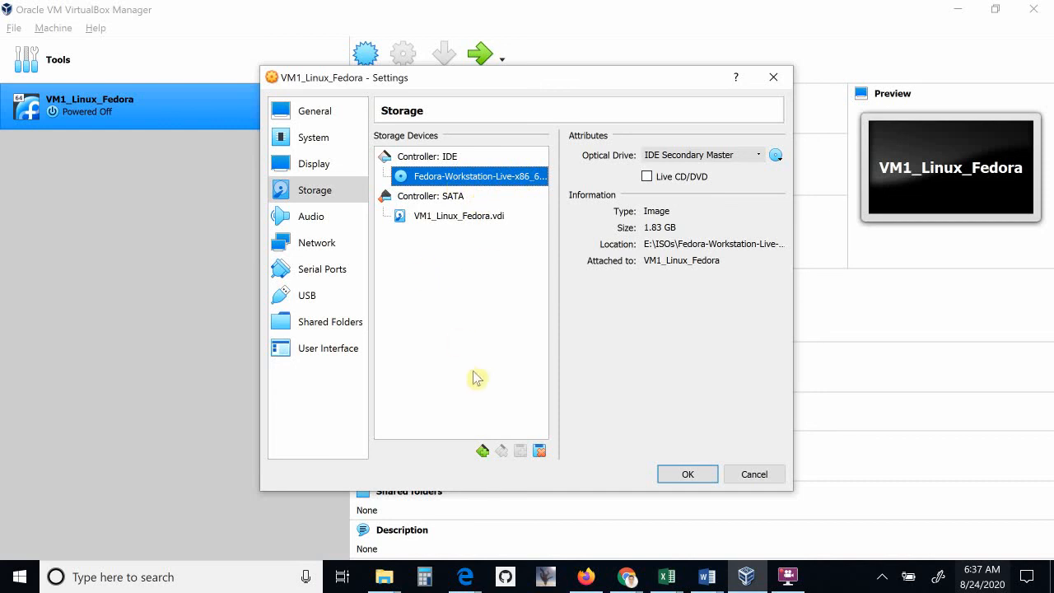
{"action": "right_click", "coordinate": [458, 178]}
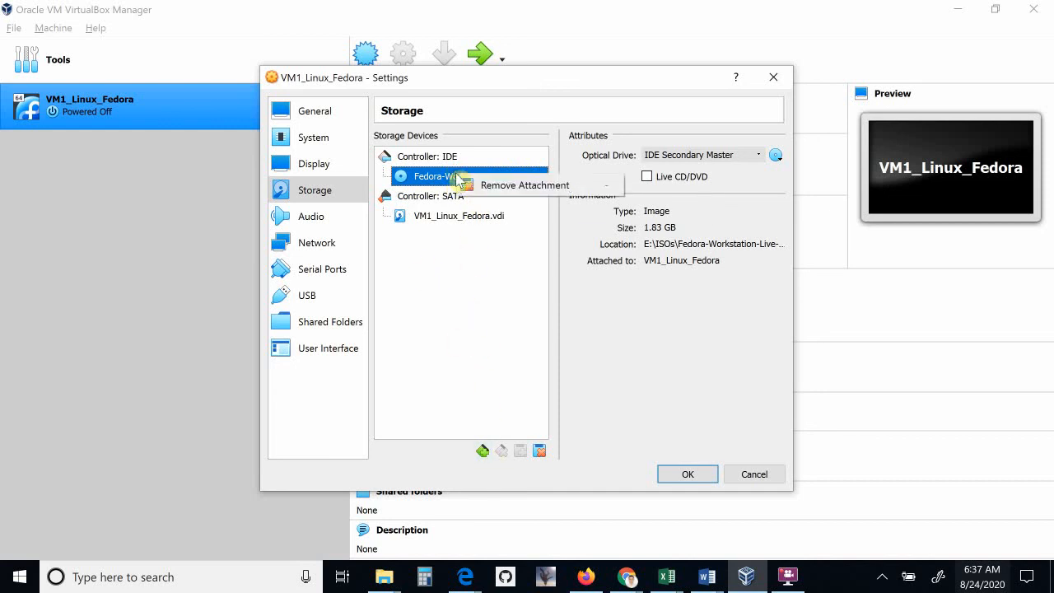
{"action": "left_click", "coordinate": [501, 186]}
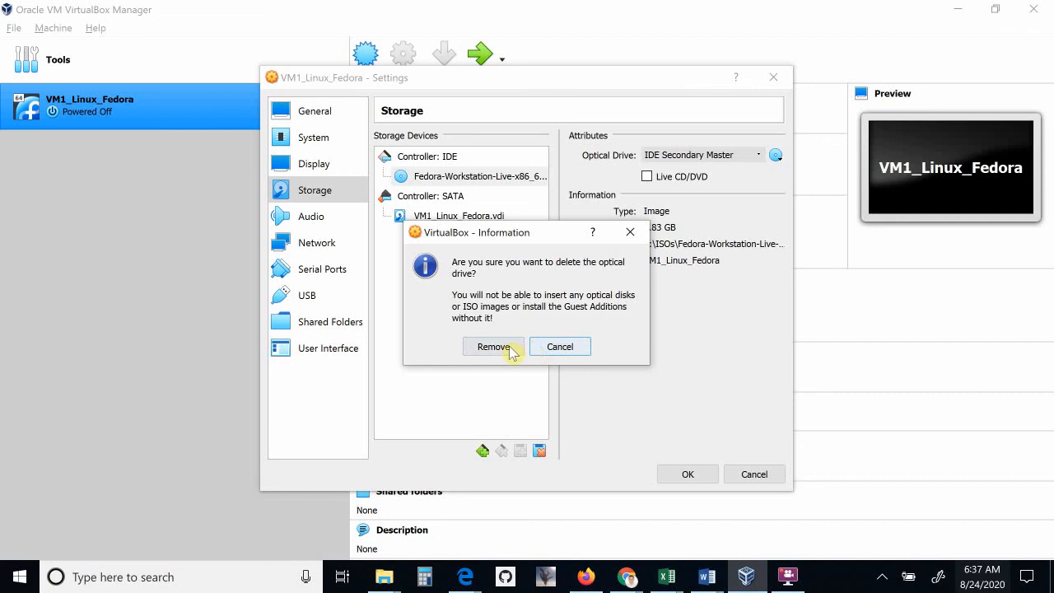
{"action": "left_click", "coordinate": [560, 346]}
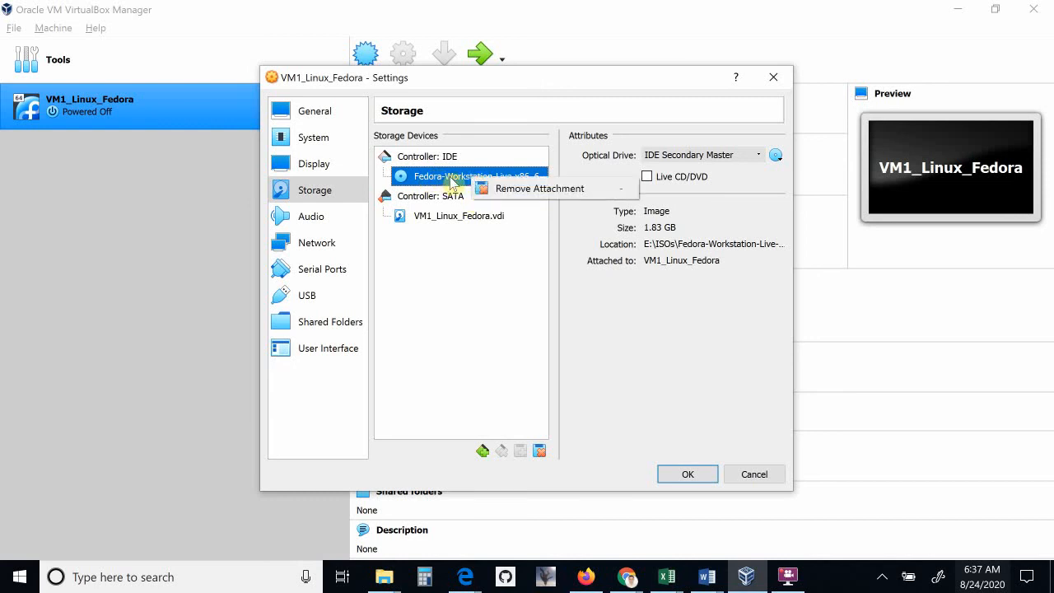
{"action": "left_click", "coordinate": [449, 177]}
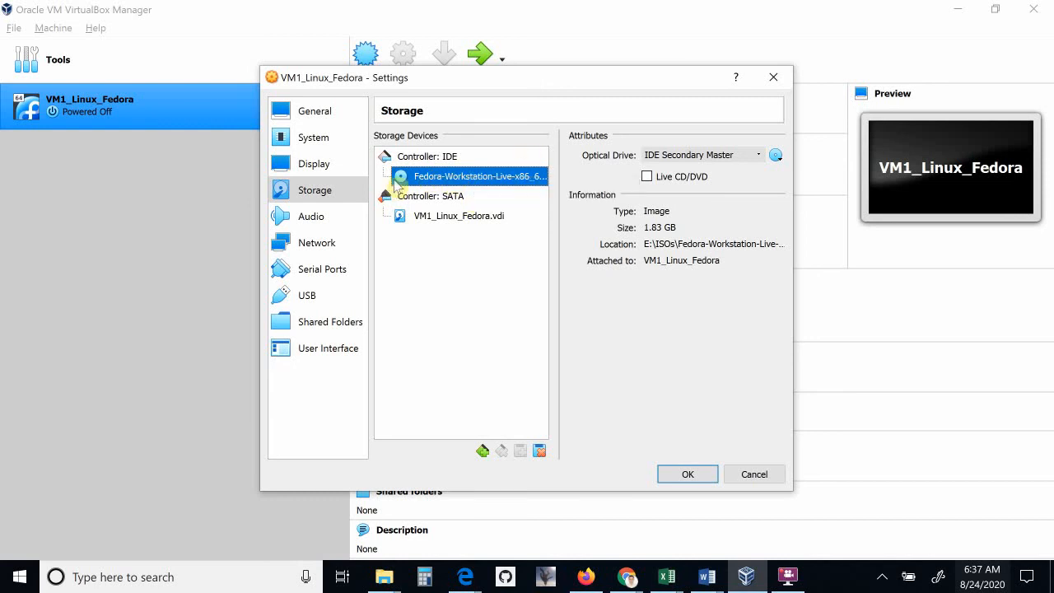
- Delete the optical drive holding the Fedora-Workstation-Live ISO from the IDE controller and save
{"action": "left_click", "coordinate": [415, 156]}
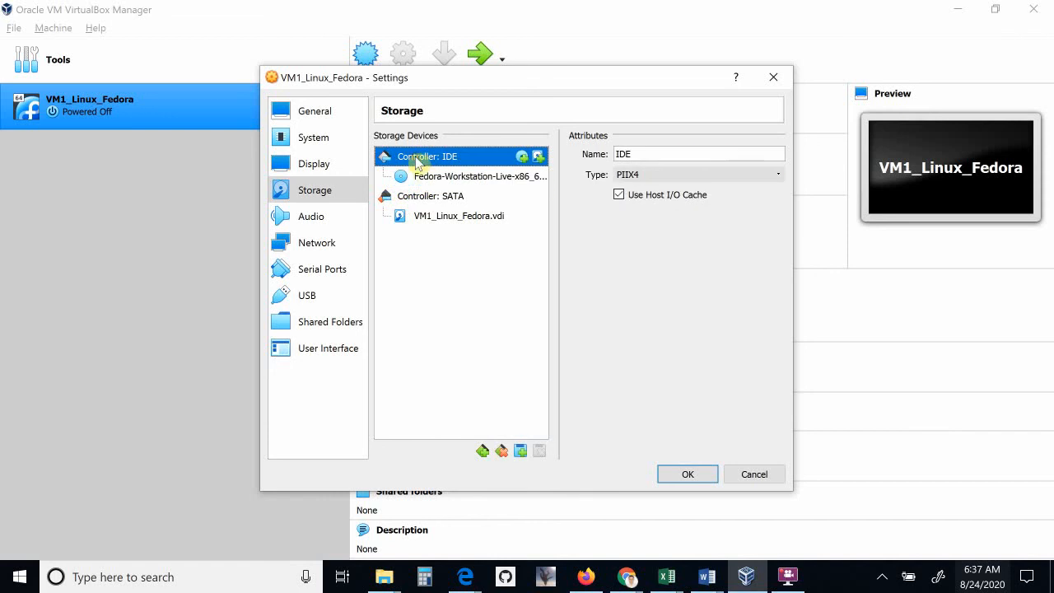
{"action": "left_click", "coordinate": [486, 177]}
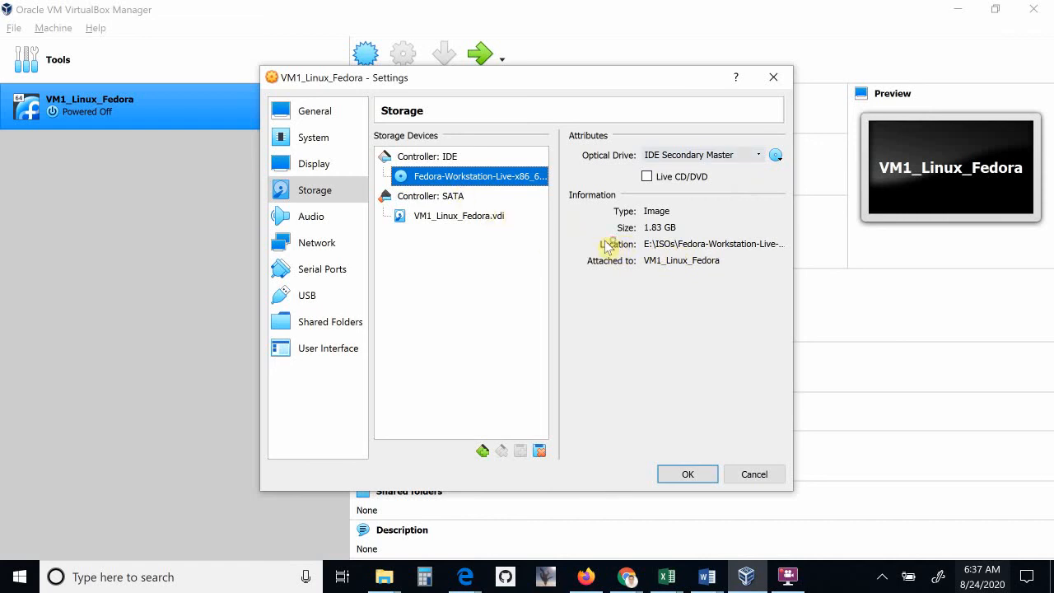
{"action": "left_click", "coordinate": [538, 451]}
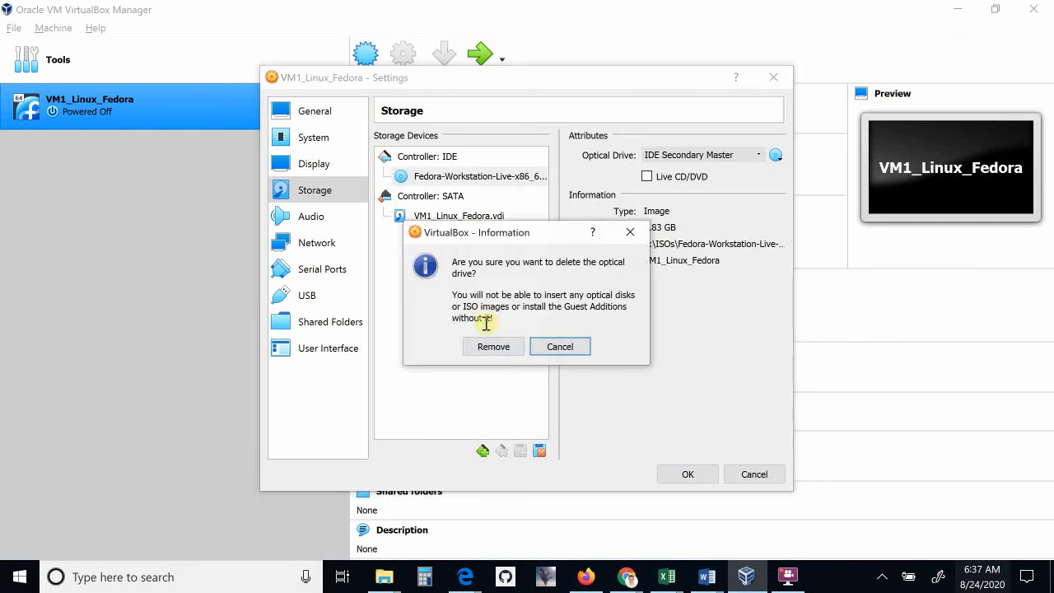
{"action": "left_click", "coordinate": [492, 348]}
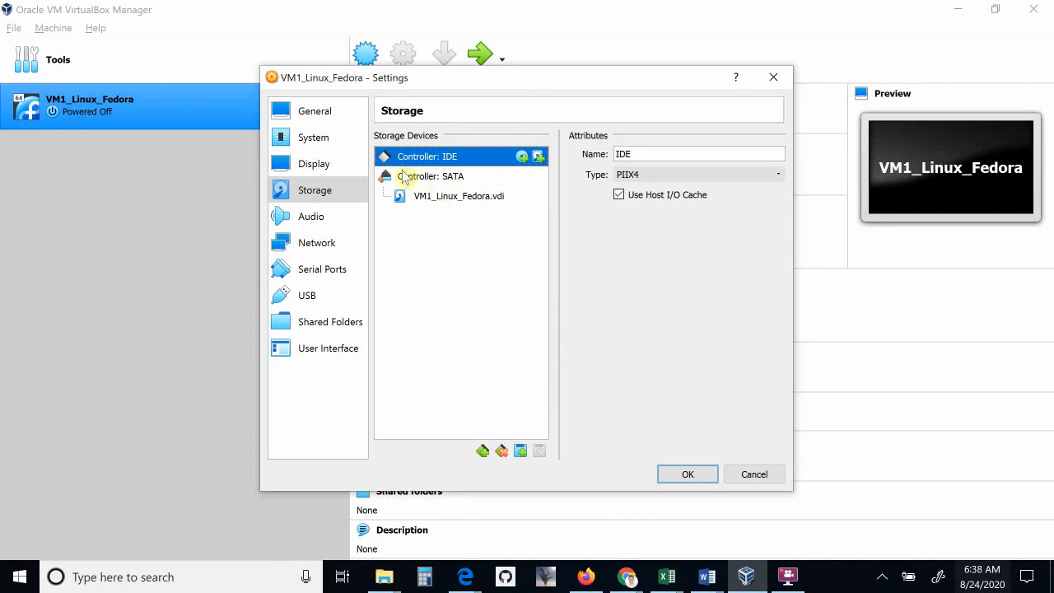
{"action": "left_click", "coordinate": [673, 478]}
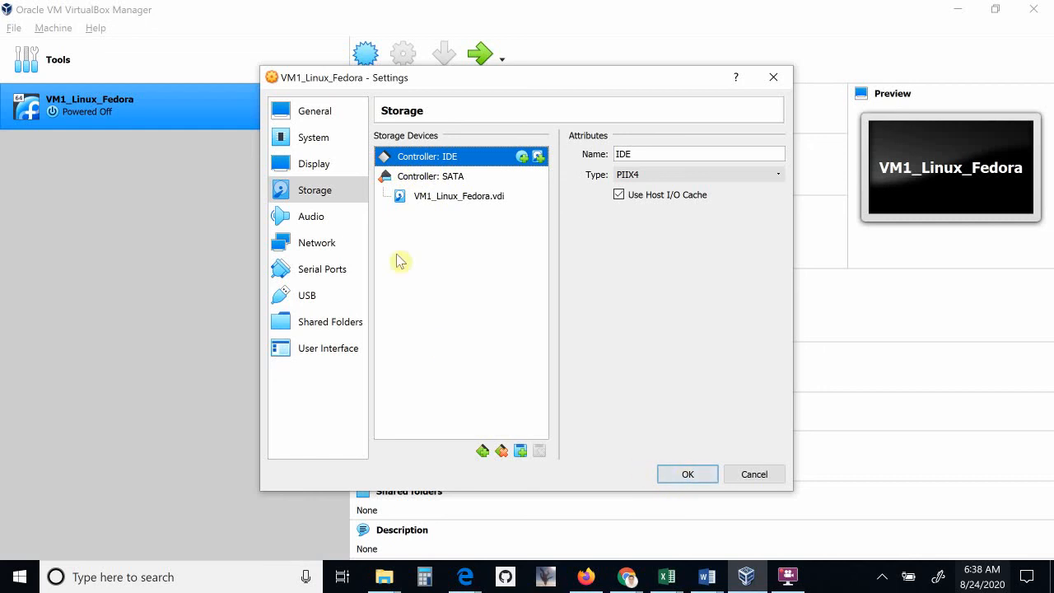
{"action": "left_click", "coordinate": [679, 475]}
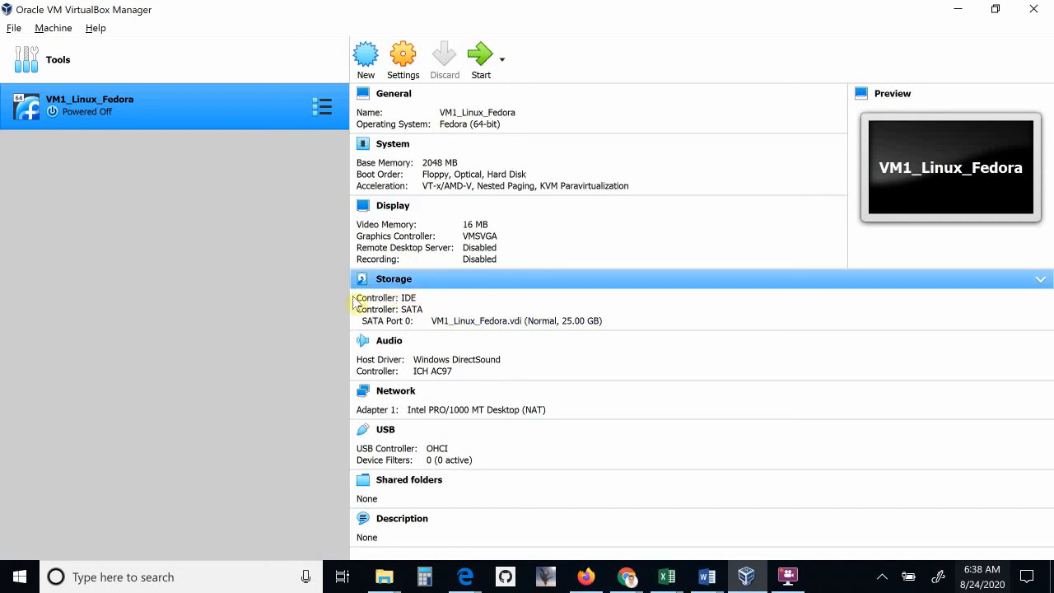
- Start VM1_Linux_Fedora, accept Scale mode, and dismiss the mouse-integration notice
{"action": "double_click", "coordinate": [124, 110]}
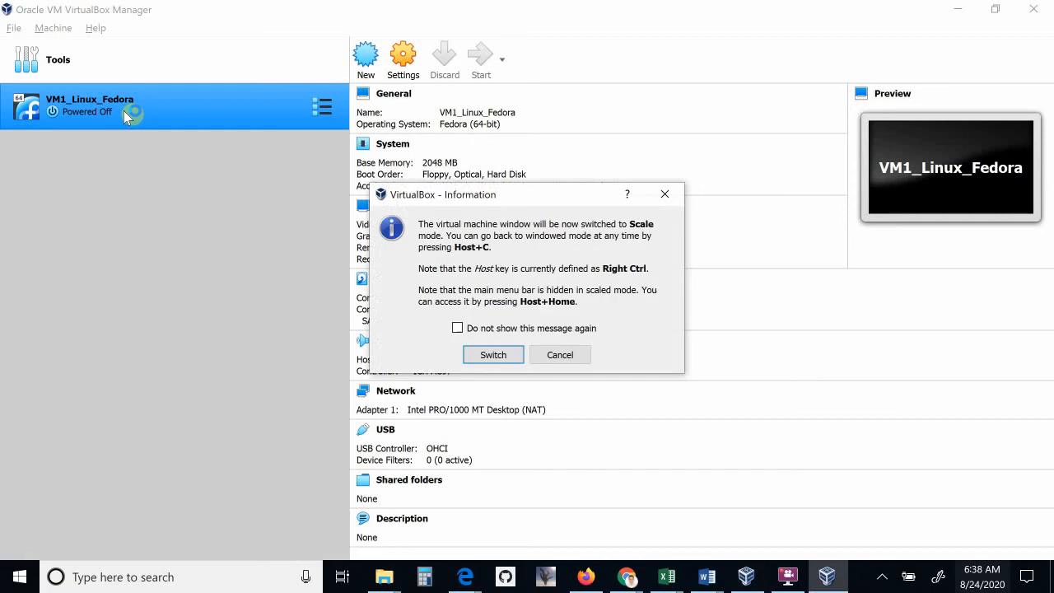
{"action": "left_click", "coordinate": [481, 356]}
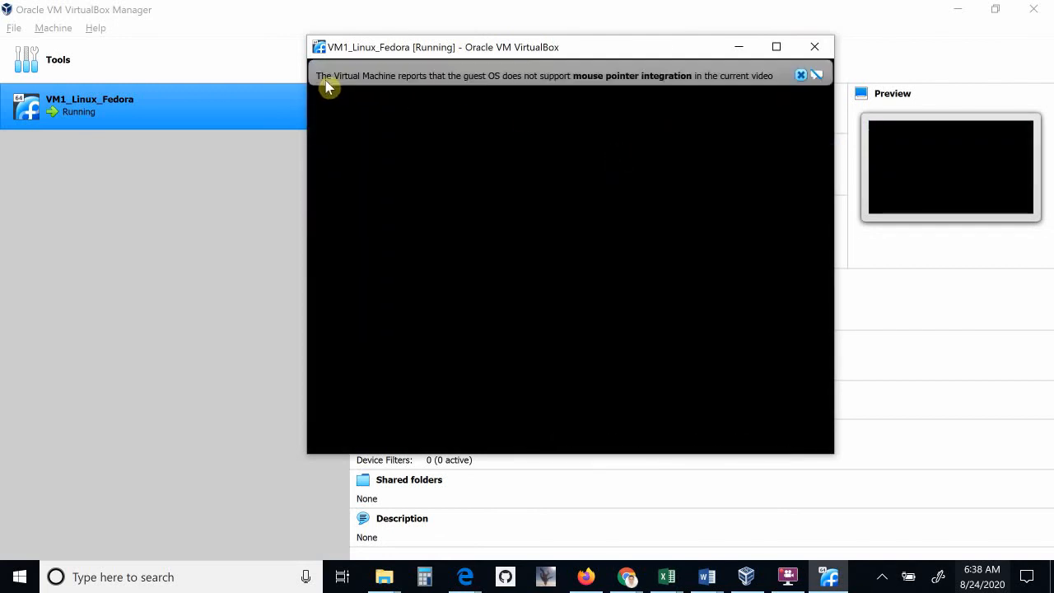
{"action": "left_click", "coordinate": [799, 76]}
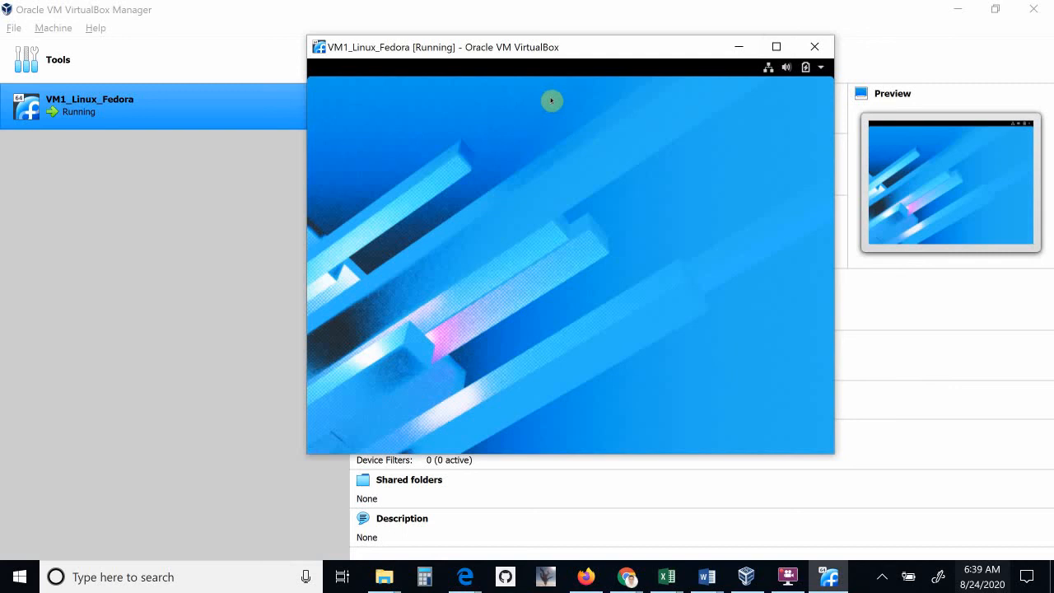
- Maximize the VM window after Fedora boots to its first-run Welcome page
{"action": "left_click", "coordinate": [776, 48]}
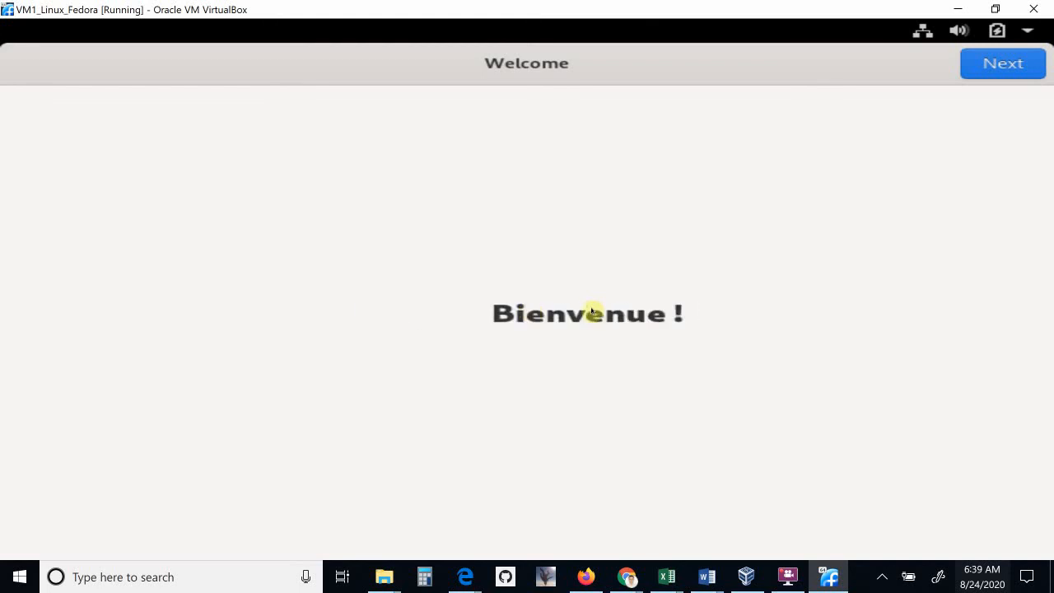
- Continue past Welcome and Privacy with privacy options left on, then skip Online Accounts
{"action": "left_click", "coordinate": [990, 66]}
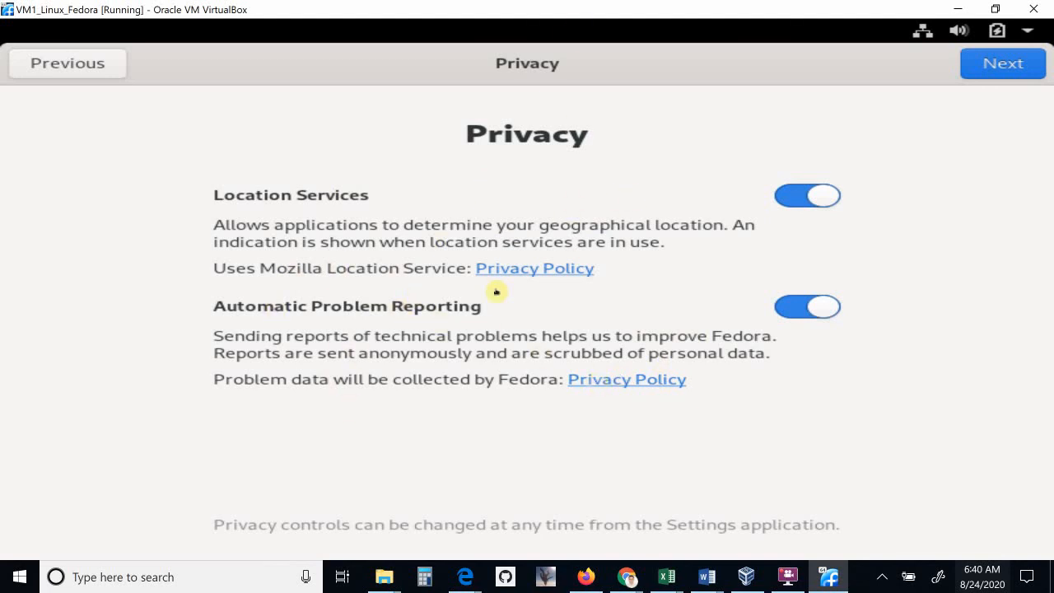
{"action": "left_click", "coordinate": [987, 68]}
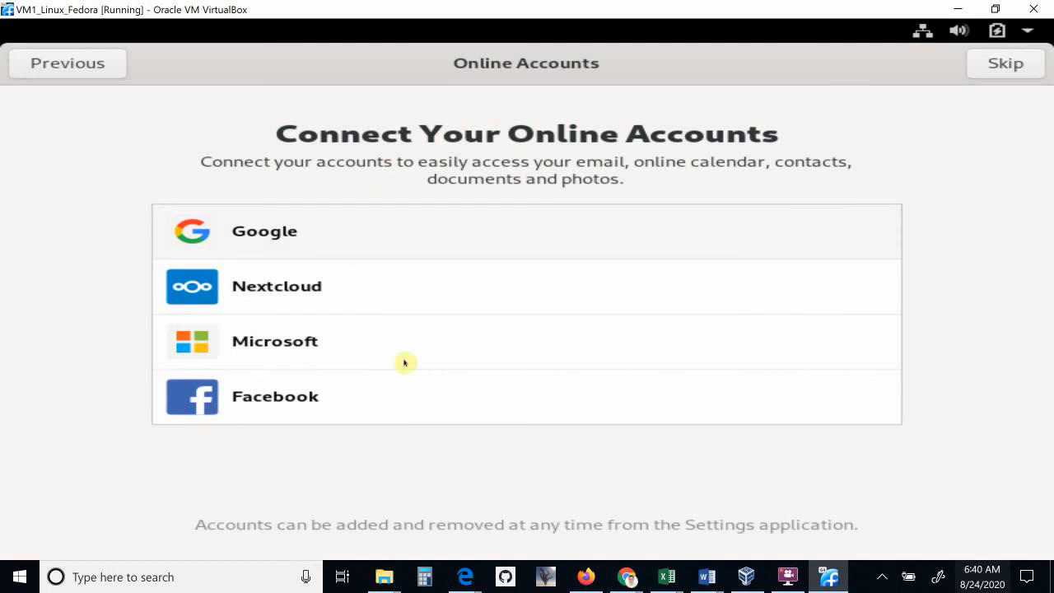
{"action": "left_click", "coordinate": [992, 66]}
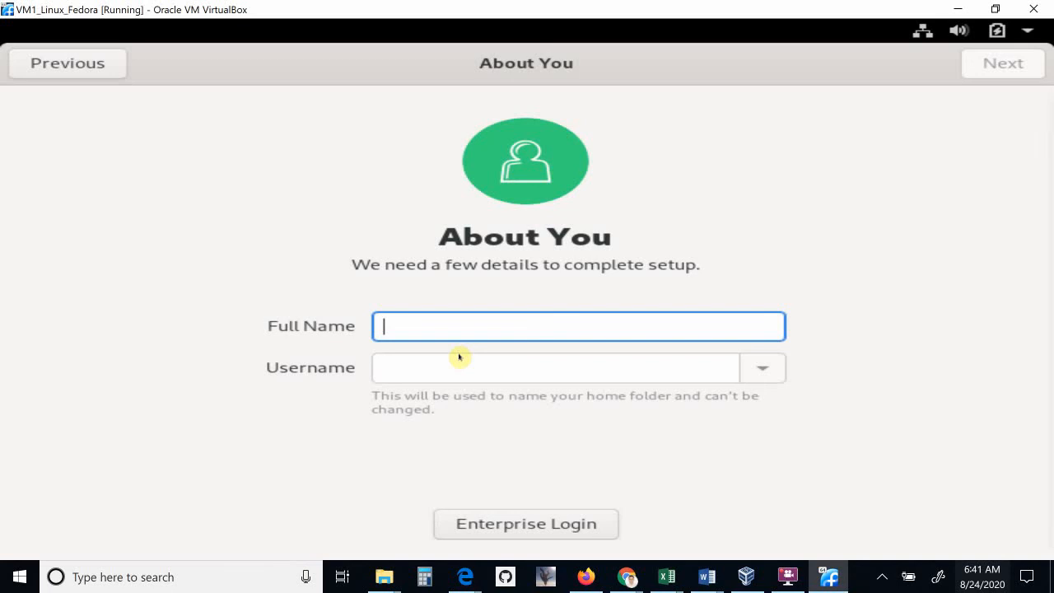
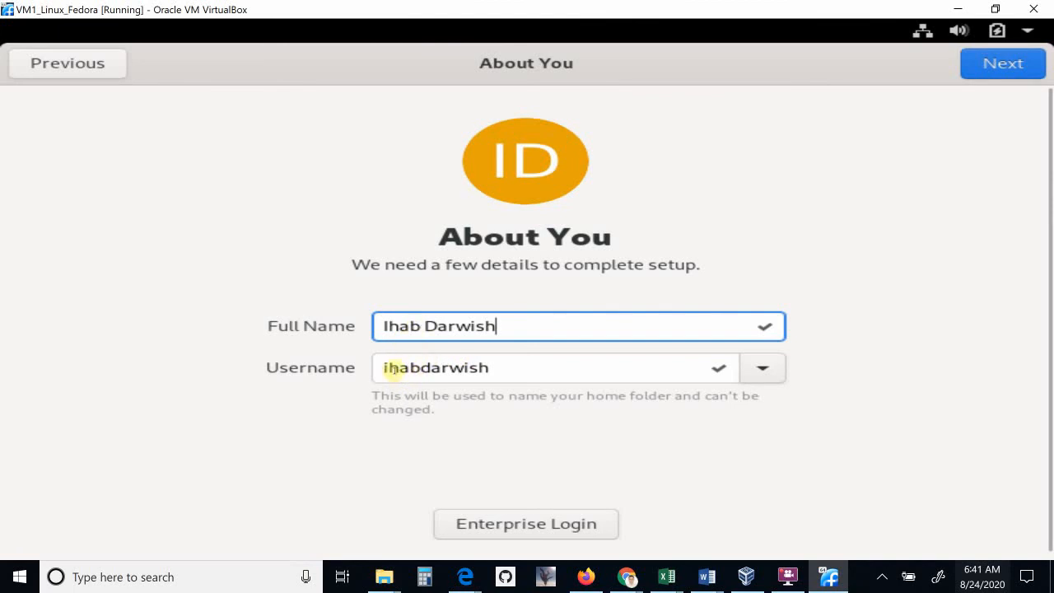
- Enter the user's full name, shorten the username to first initial plus surname, and choose Enterprise Login
{"action": "left_click", "coordinate": [422, 369]}
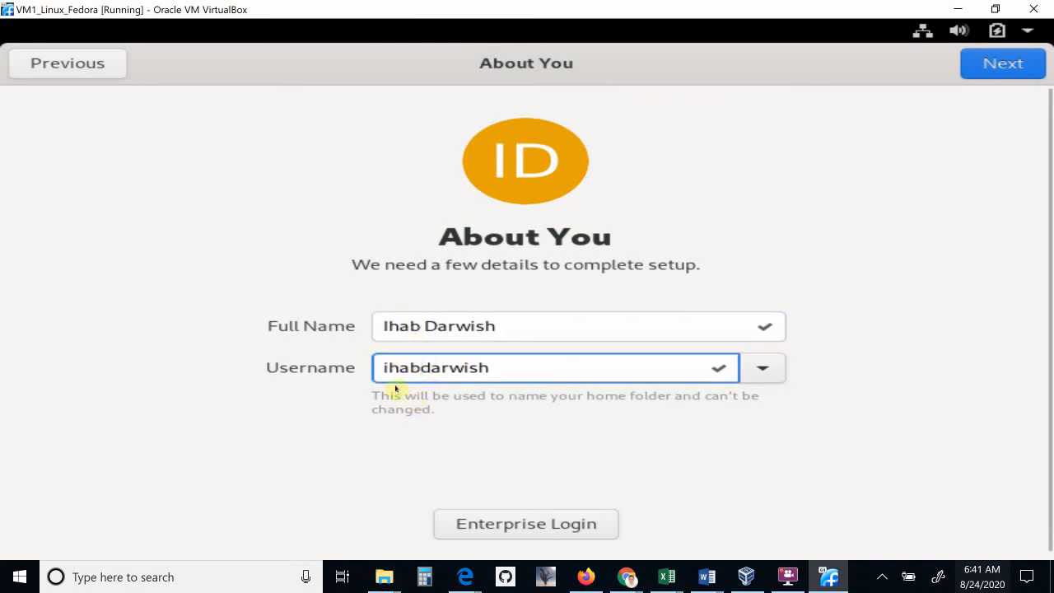
{"action": "key", "text": "BackSpace"}
{"action": "key", "text": "BackSpace"}
{"action": "key", "text": "BackSpace"}
{"action": "key", "text": "BackSpace"}
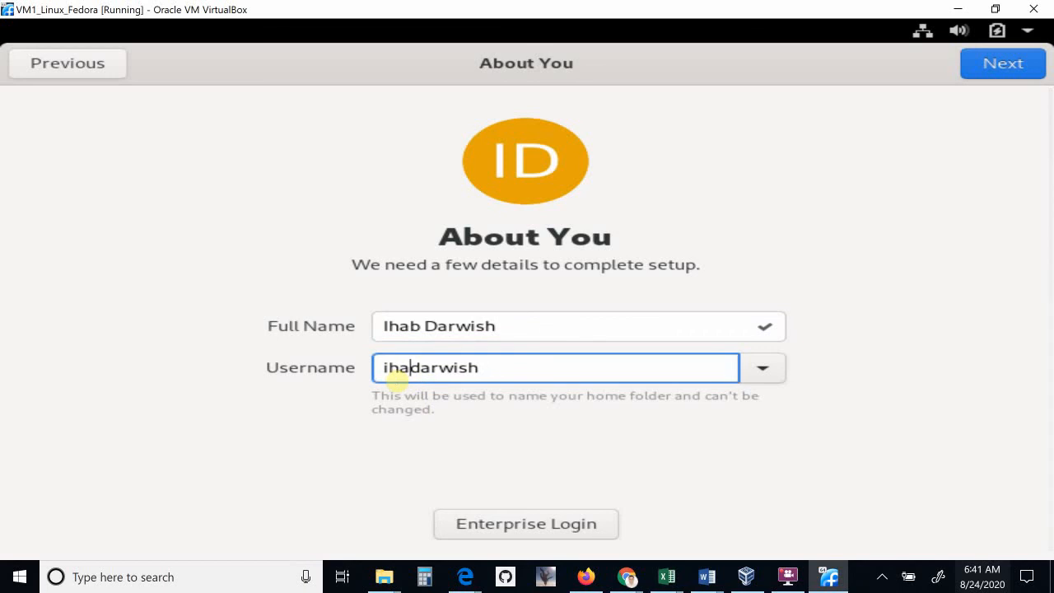
{"action": "type", "text": "i"}
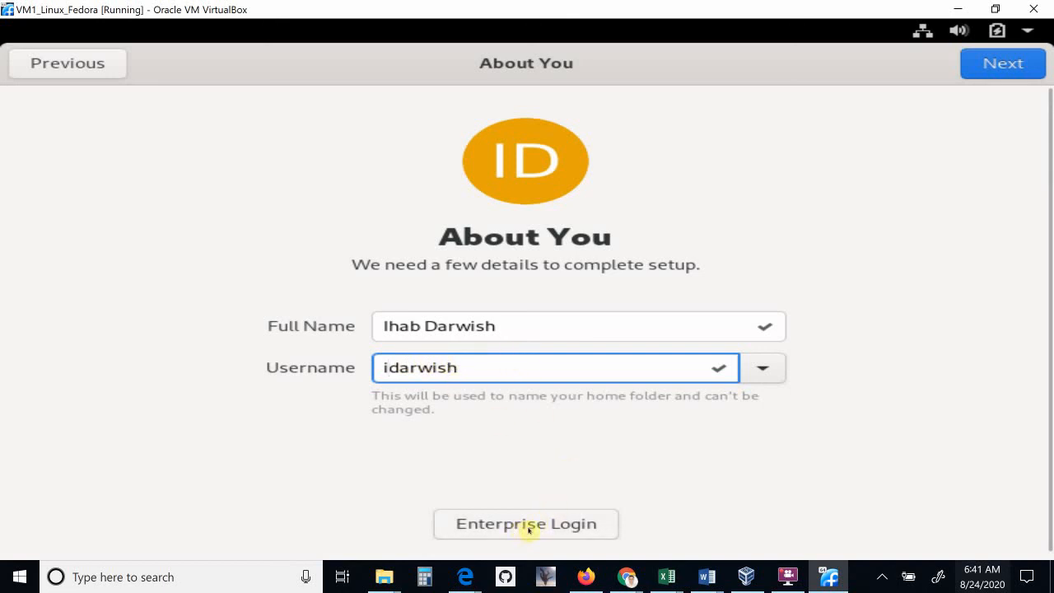
{"action": "scroll", "coordinate": [573, 477], "scroll_direction": "down", "scroll_amount": 1}
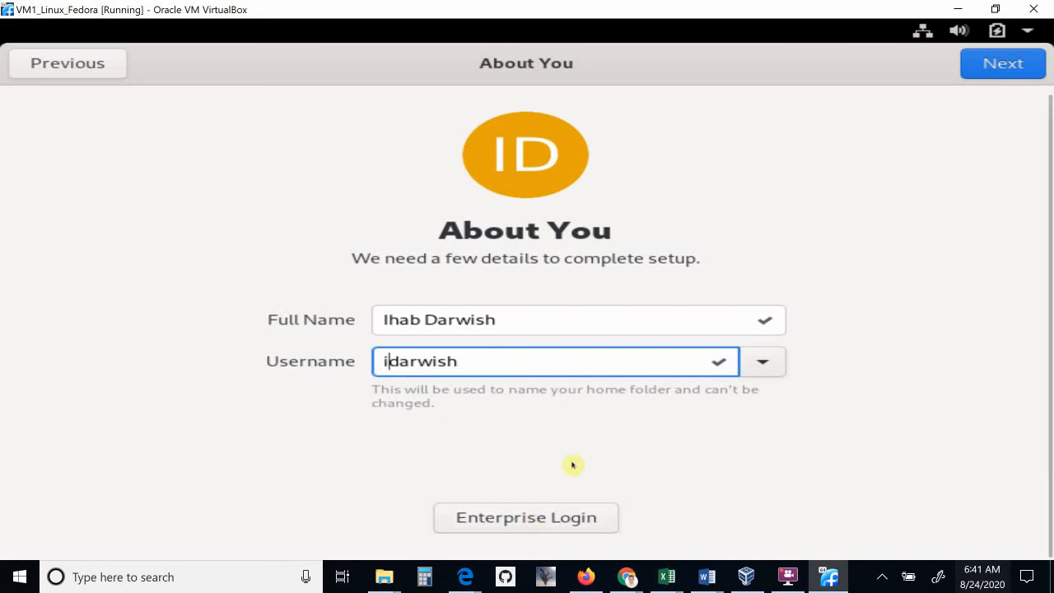
{"action": "left_click", "coordinate": [510, 521]}
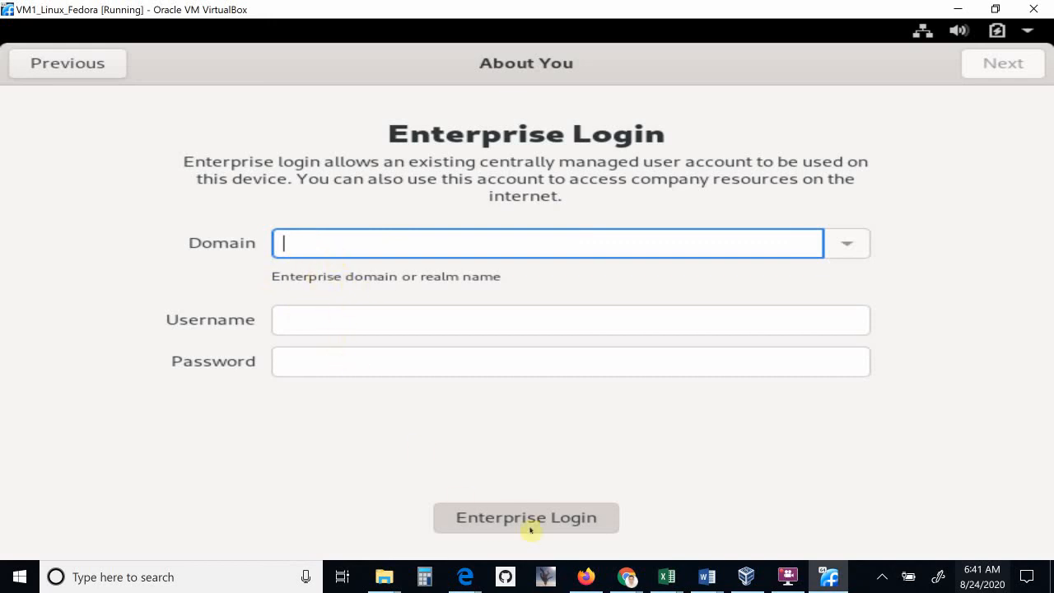
{"action": "left_click", "coordinate": [288, 321]}
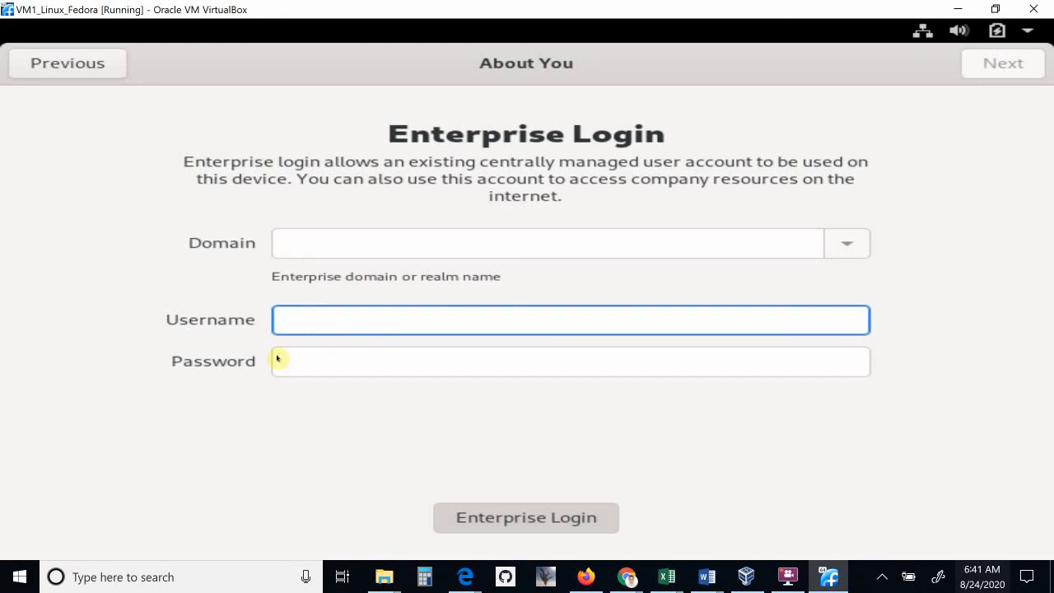
{"action": "left_click", "coordinate": [69, 66]}
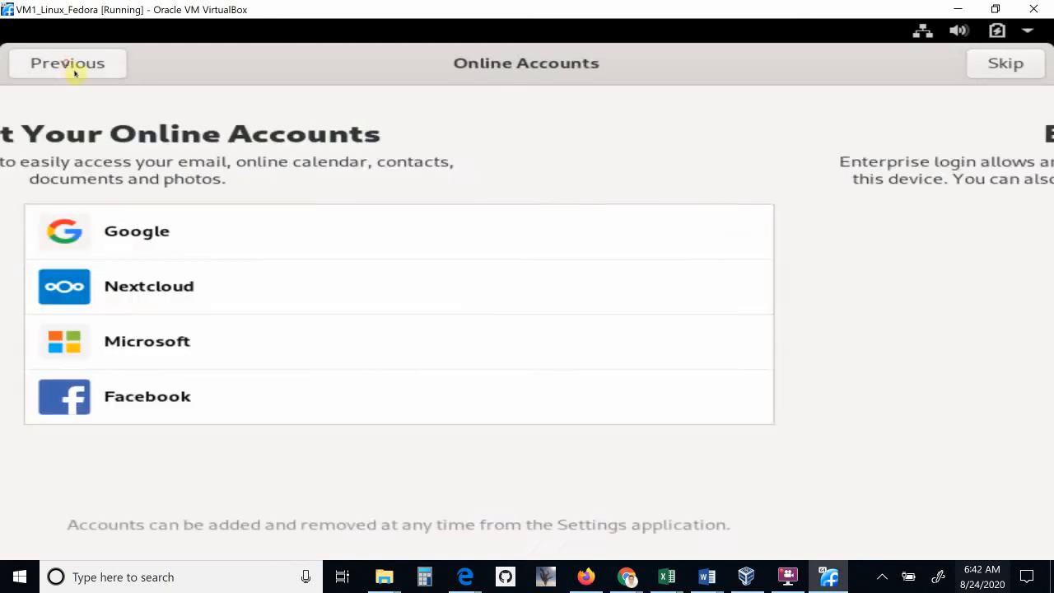
{"action": "left_click", "coordinate": [993, 66]}
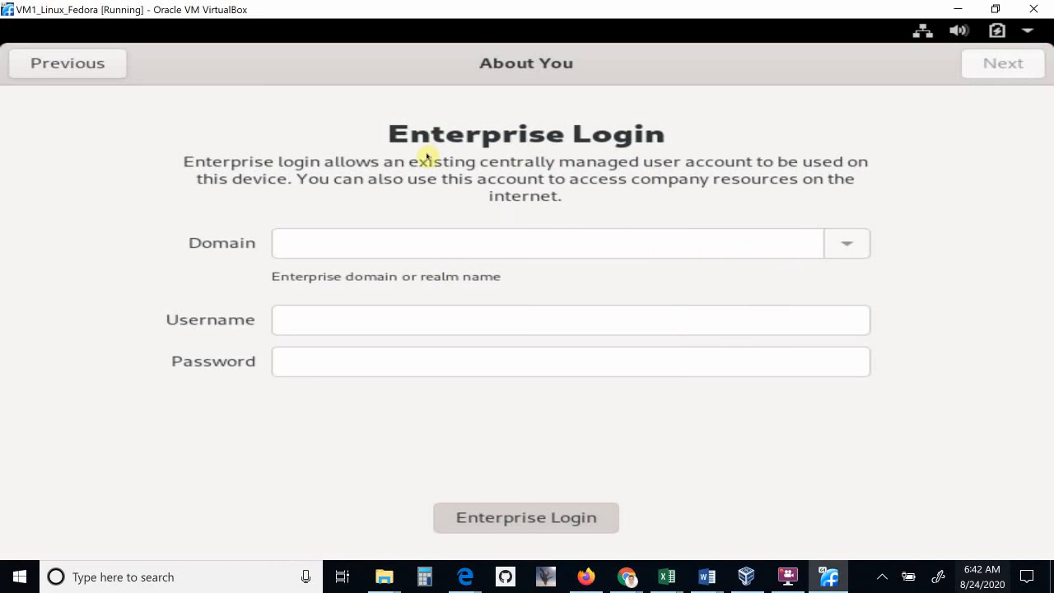
{"action": "left_click", "coordinate": [842, 249]}
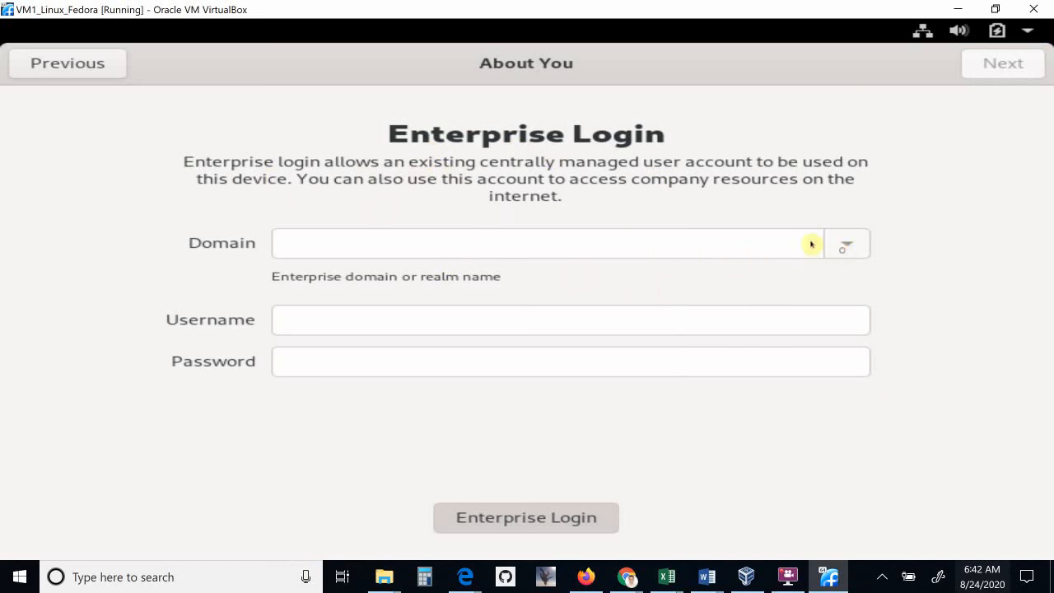
{"action": "left_click", "coordinate": [288, 242]}
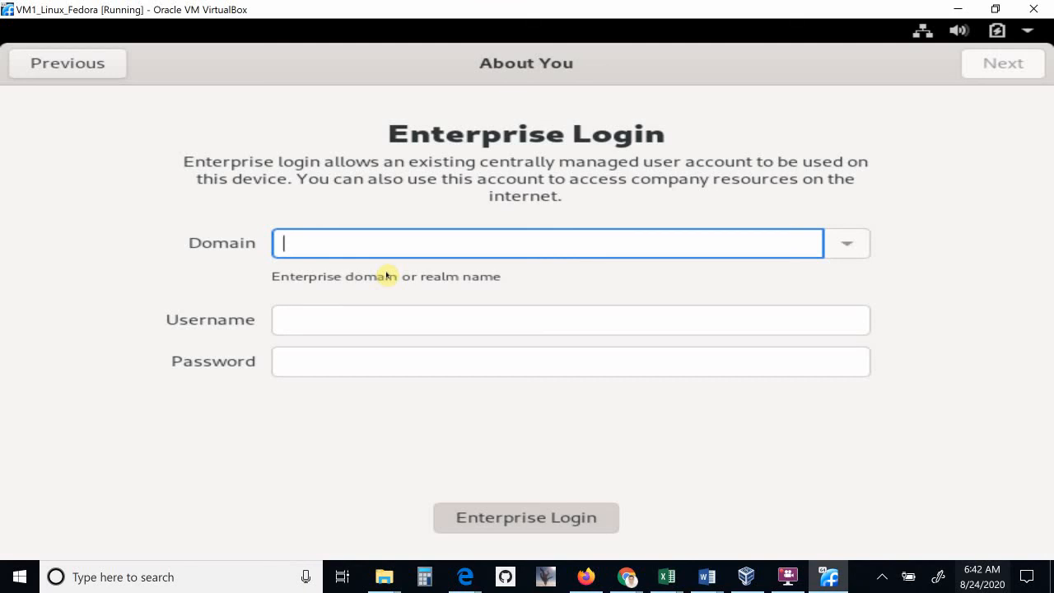
- Submit Enterprise Login for domain linux.net with the enterprise username and password
{"action": "type", "text": "linux.net"}
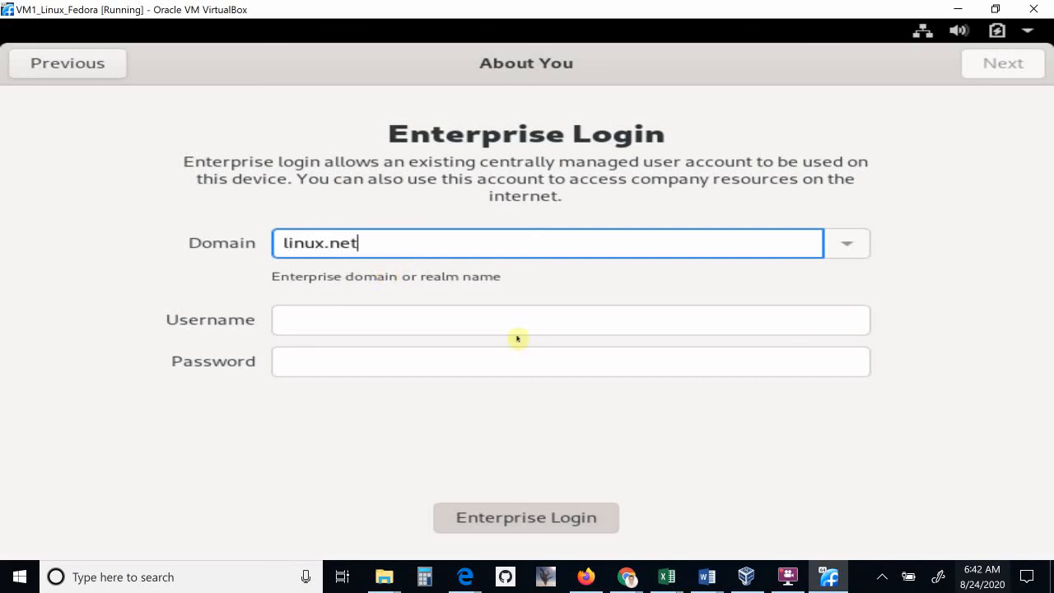
{"action": "left_click", "coordinate": [360, 324]}
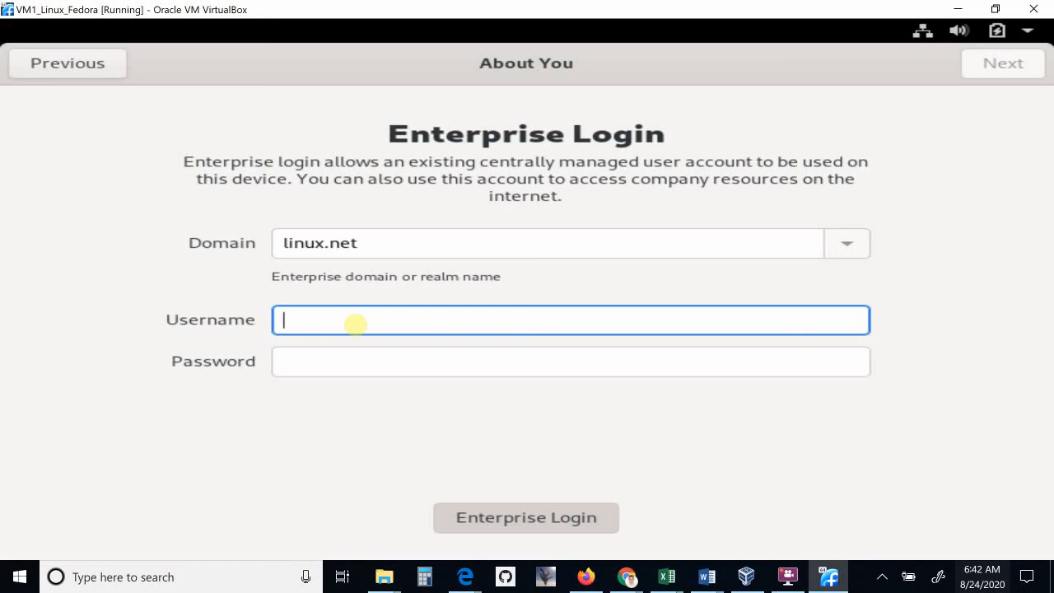
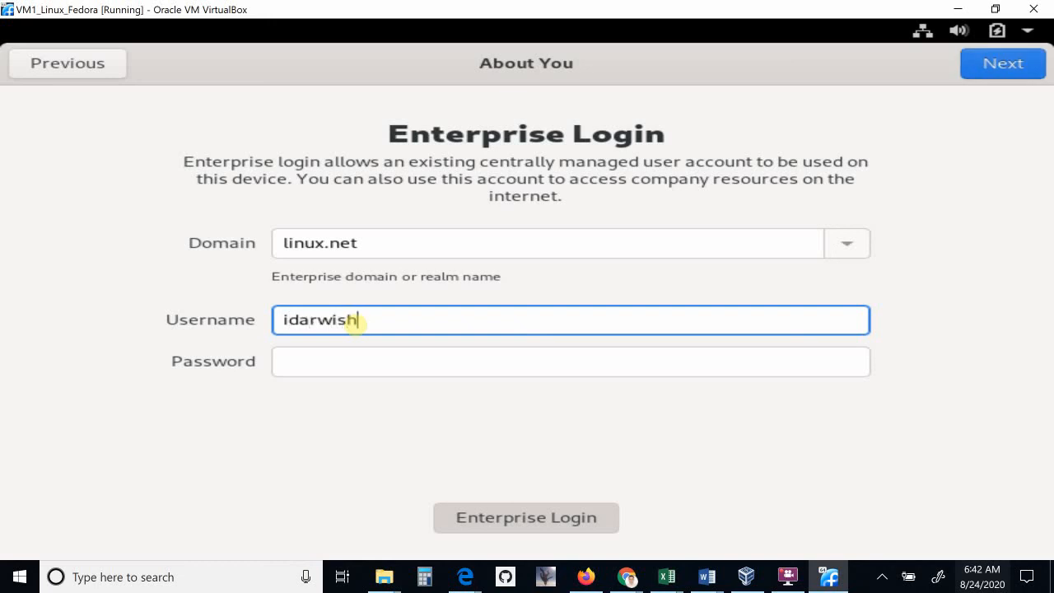
{"action": "left_click", "coordinate": [315, 368]}
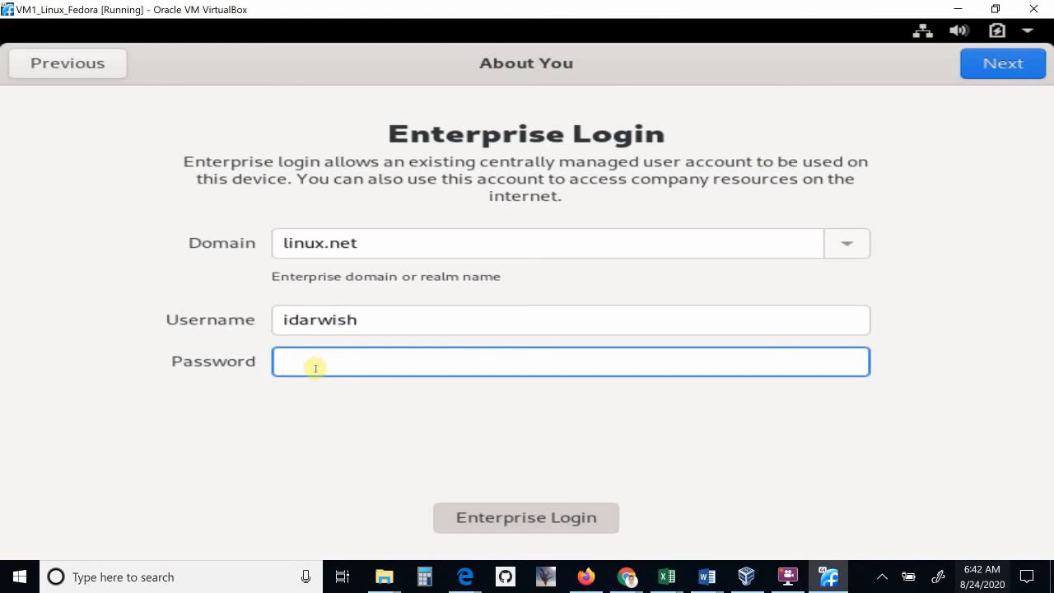
{"action": "type", "text": "********"}
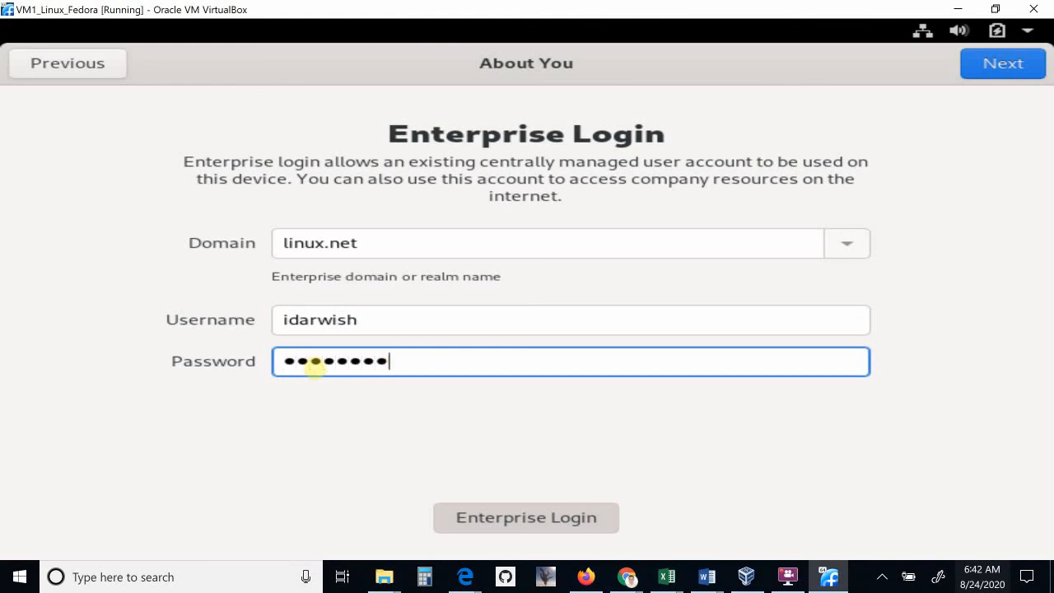
{"action": "left_click", "coordinate": [564, 517]}
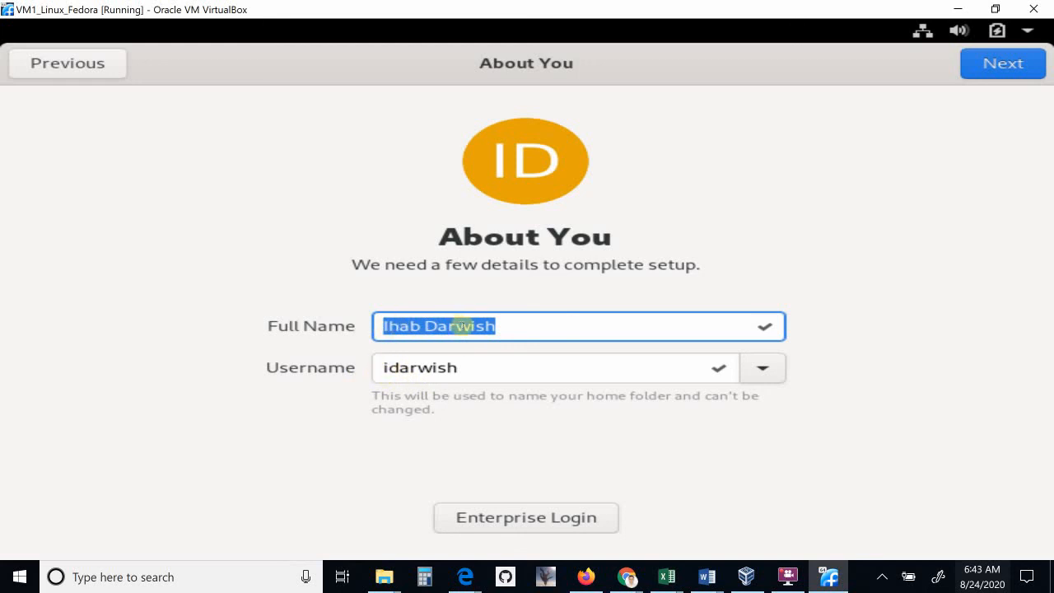
- Pick the initial-plus-surname username from the dropdown and go on to Set a Password
{"action": "left_click", "coordinate": [763, 371]}
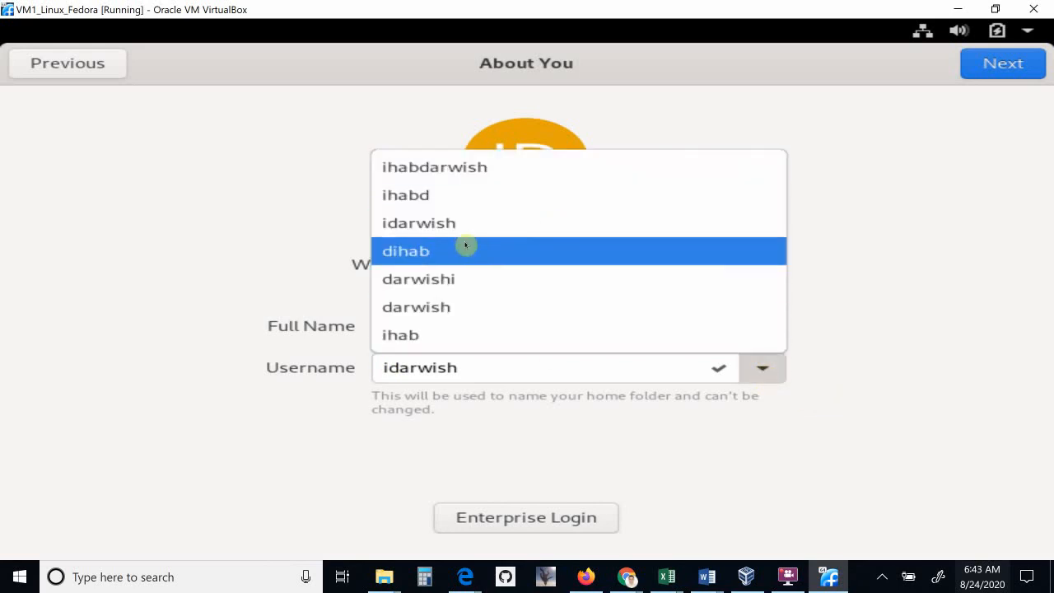
{"action": "left_click", "coordinate": [445, 224]}
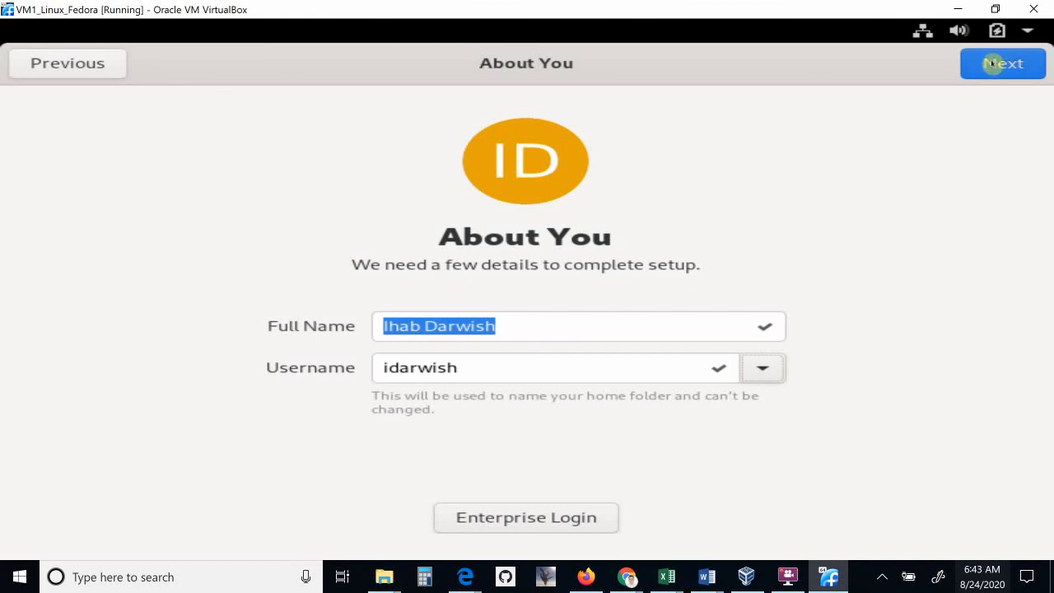
{"action": "left_click", "coordinate": [993, 63]}
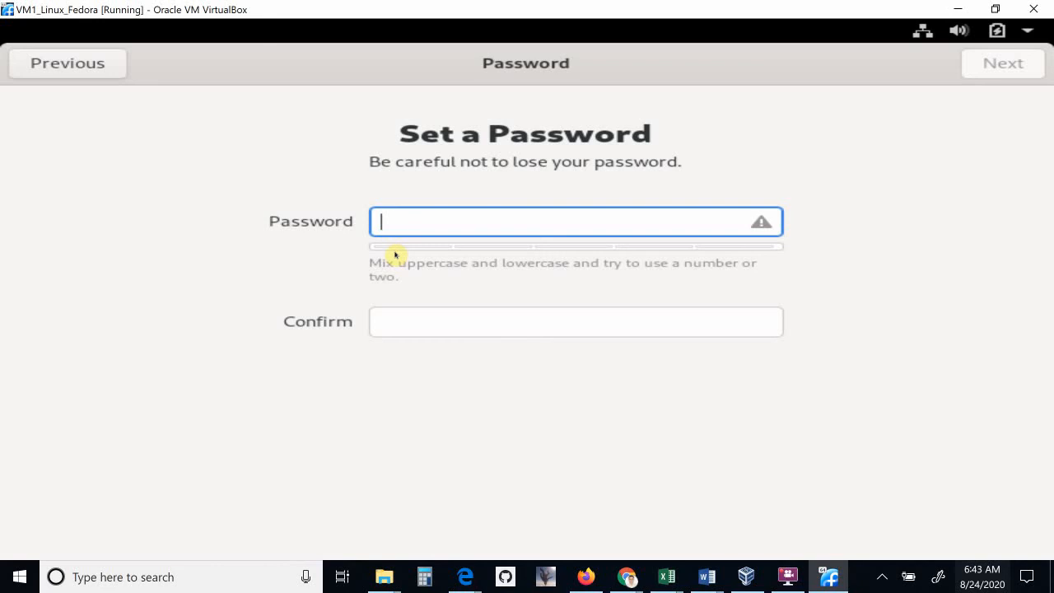
- Enter and confirm the account password to reach the All done! page
{"action": "type", "text": "********"}
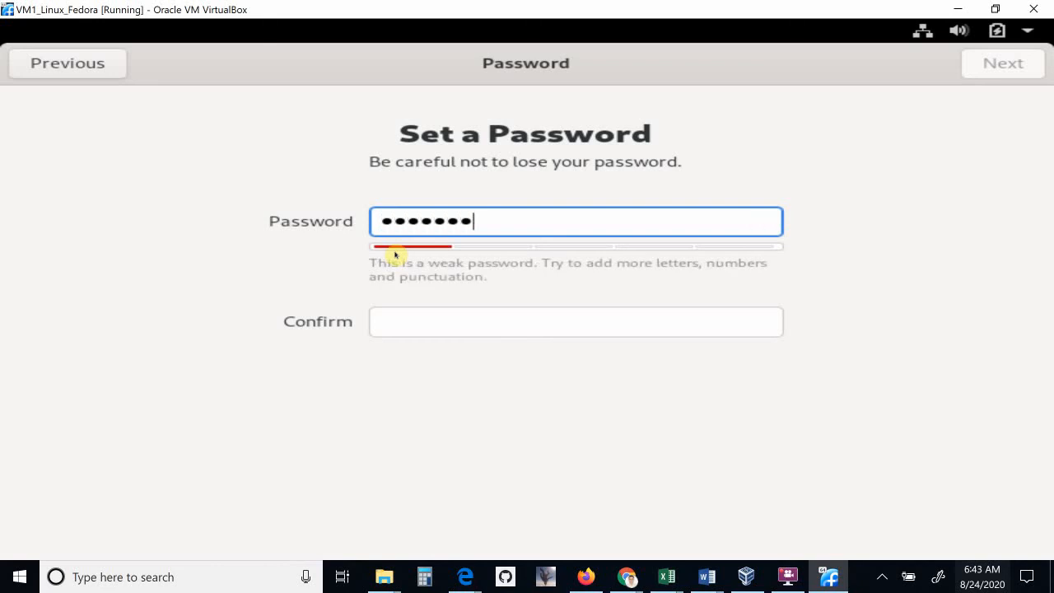
{"action": "type", "text": "*"}
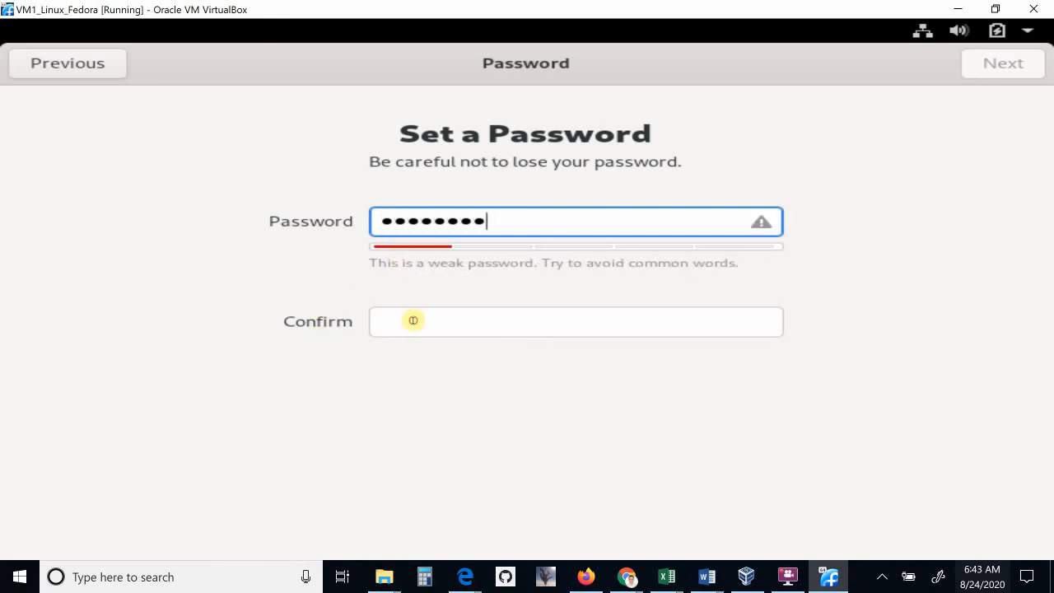
{"action": "left_click", "coordinate": [413, 320]}
{"action": "type", "text": "*********"}
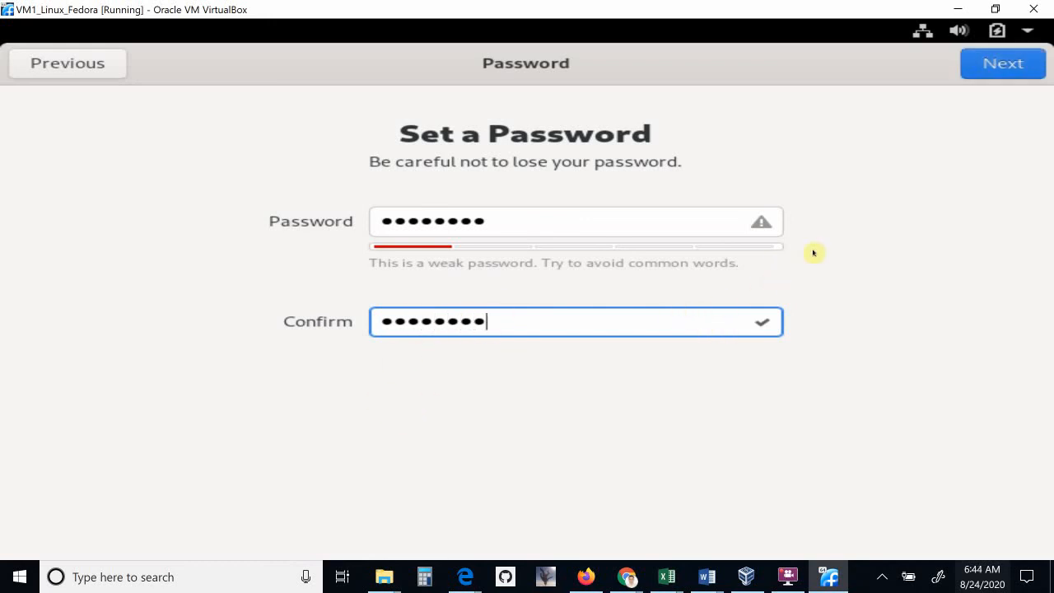
{"action": "left_click", "coordinate": [997, 69]}
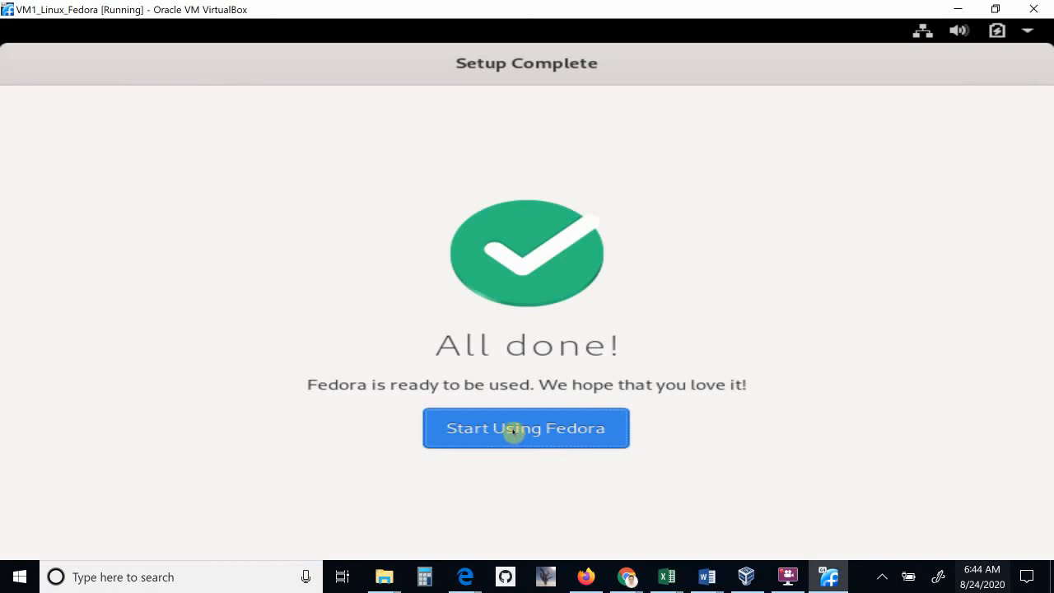
- Start using Fedora and close the GNOME Help Getting Started window
{"action": "left_click", "coordinate": [512, 430]}
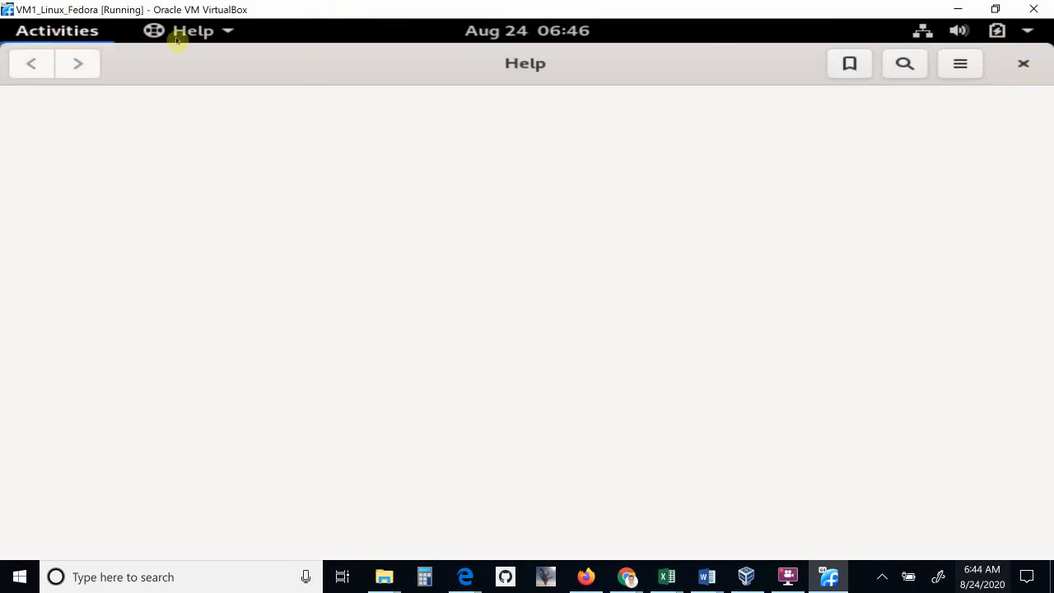
{"action": "left_click", "coordinate": [58, 30]}
{"action": "left_click", "coordinate": [548, 136]}
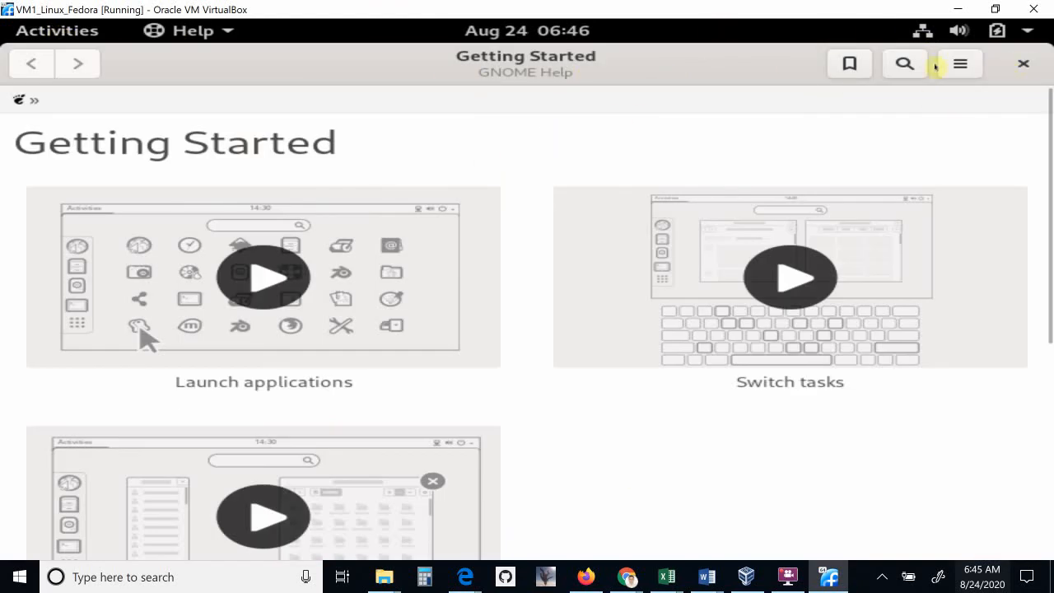
{"action": "left_click", "coordinate": [1022, 63]}
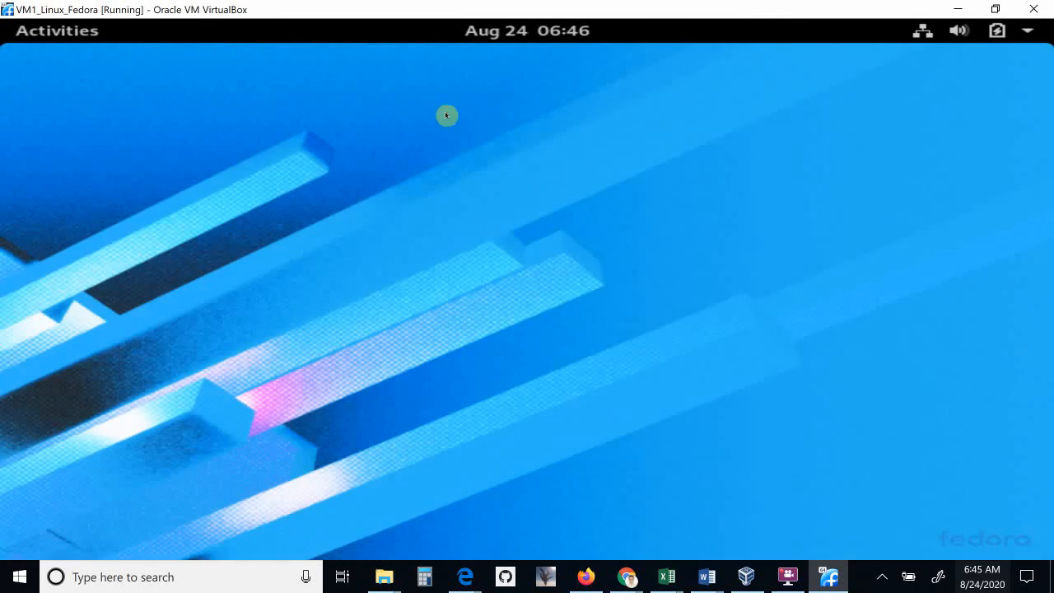
- Search 'ter' in the Activities overview and launch the Terminal app
{"action": "left_click", "coordinate": [51, 33]}
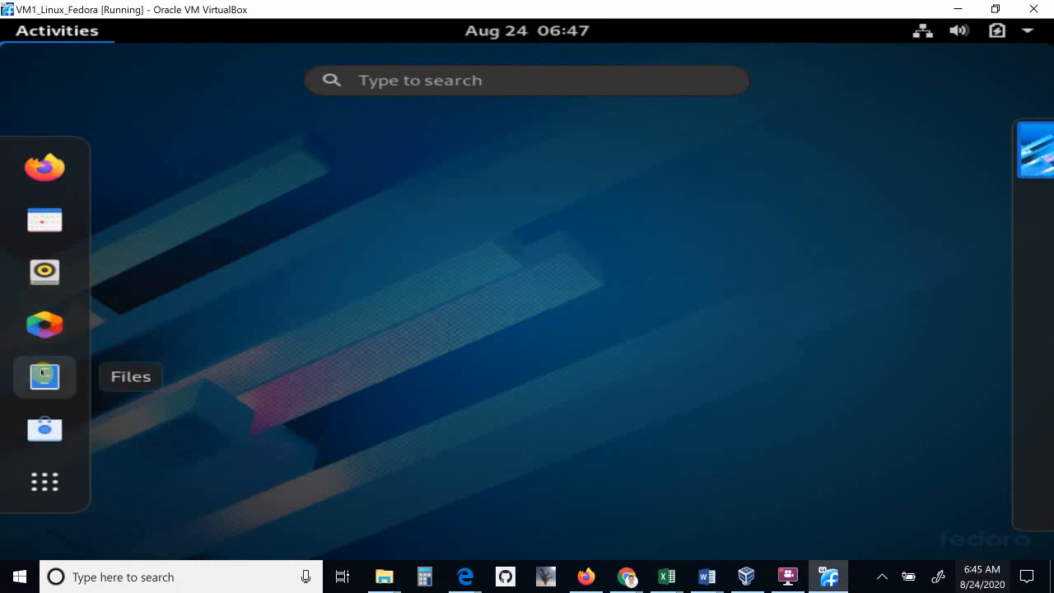
{"action": "left_click", "coordinate": [368, 79]}
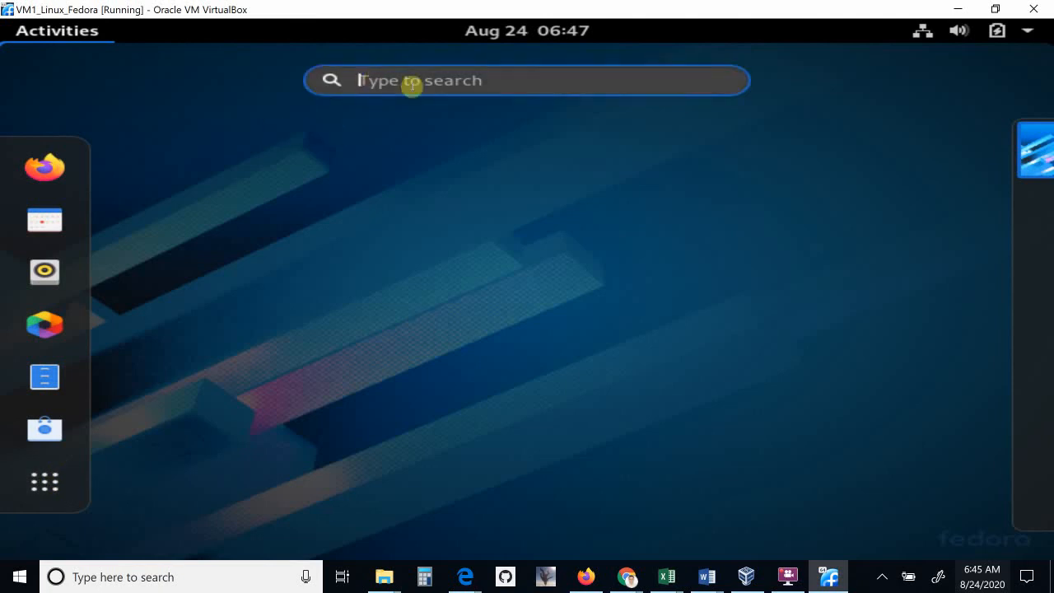
{"action": "type", "text": "t"}
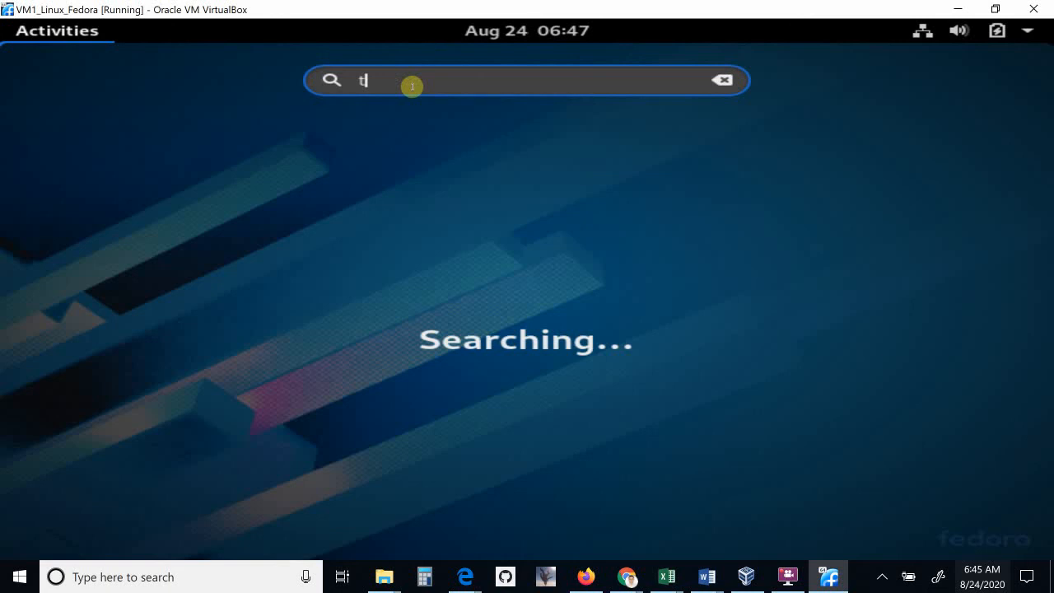
{"action": "type", "text": "rer"}
{"action": "key", "text": "BackSpace"}
{"action": "key", "text": "BackSpace"}
{"action": "key", "text": "BackSpace"}
{"action": "key", "text": "BackSpace"}
{"action": "type", "text": "t"}
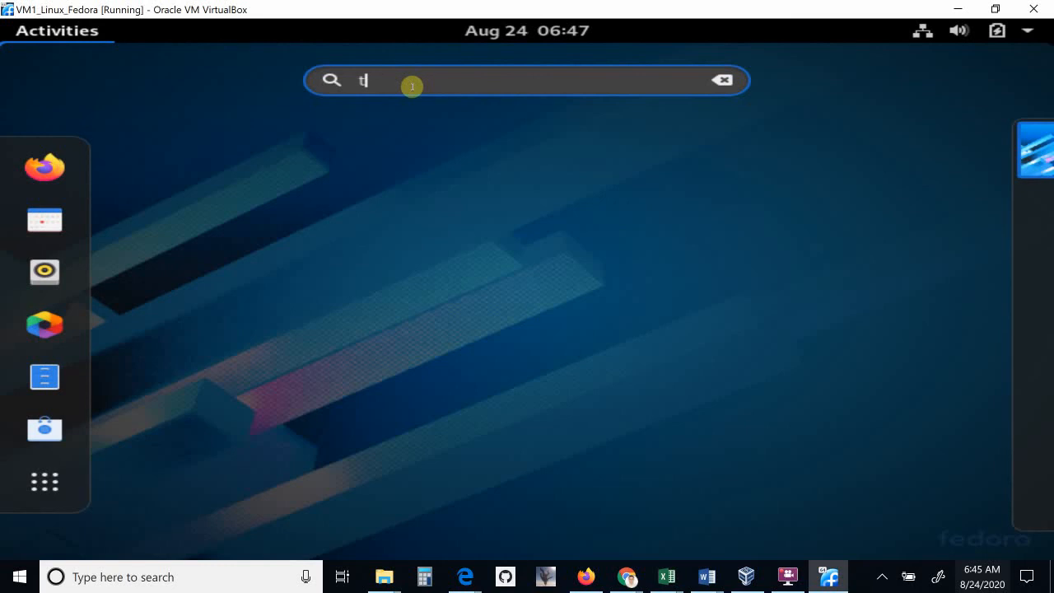
{"action": "type", "text": "er"}
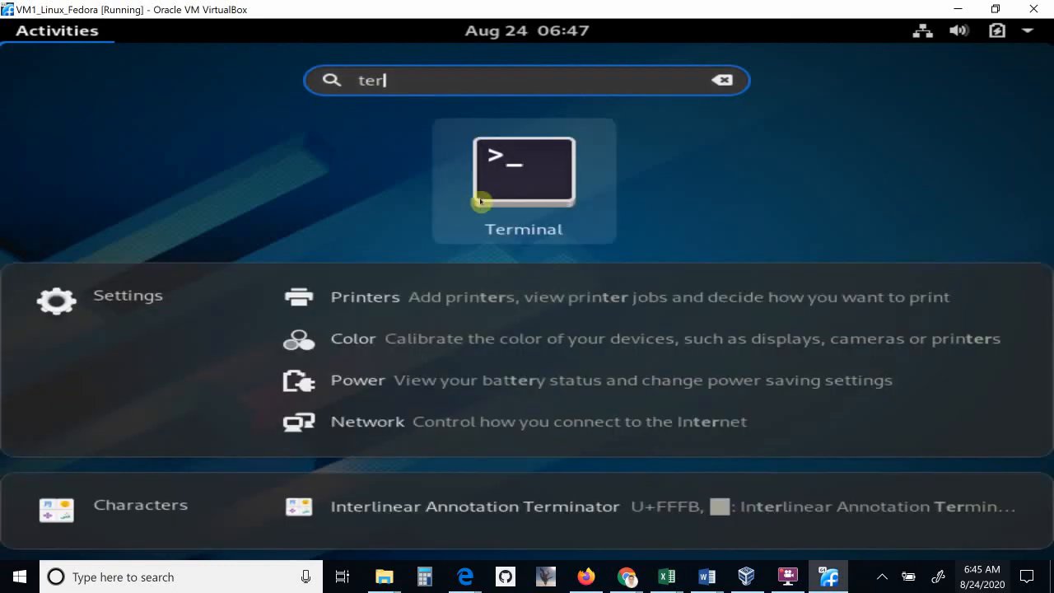
{"action": "left_click", "coordinate": [516, 173]}
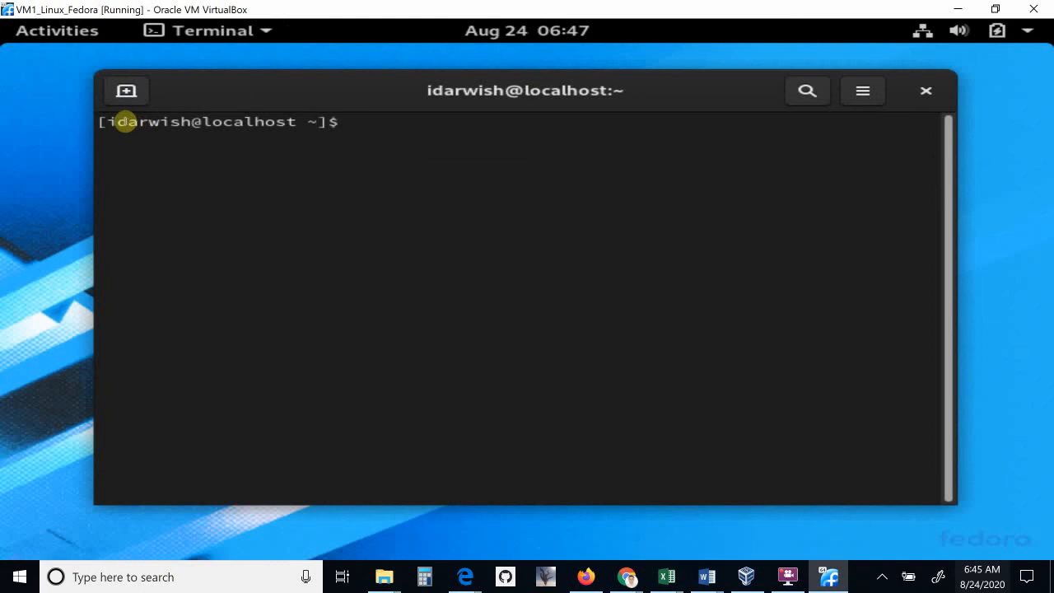
- Run whoami to print the logged-in username, then enter init 0 at the next prompt
{"action": "double_click", "coordinate": [134, 120]}
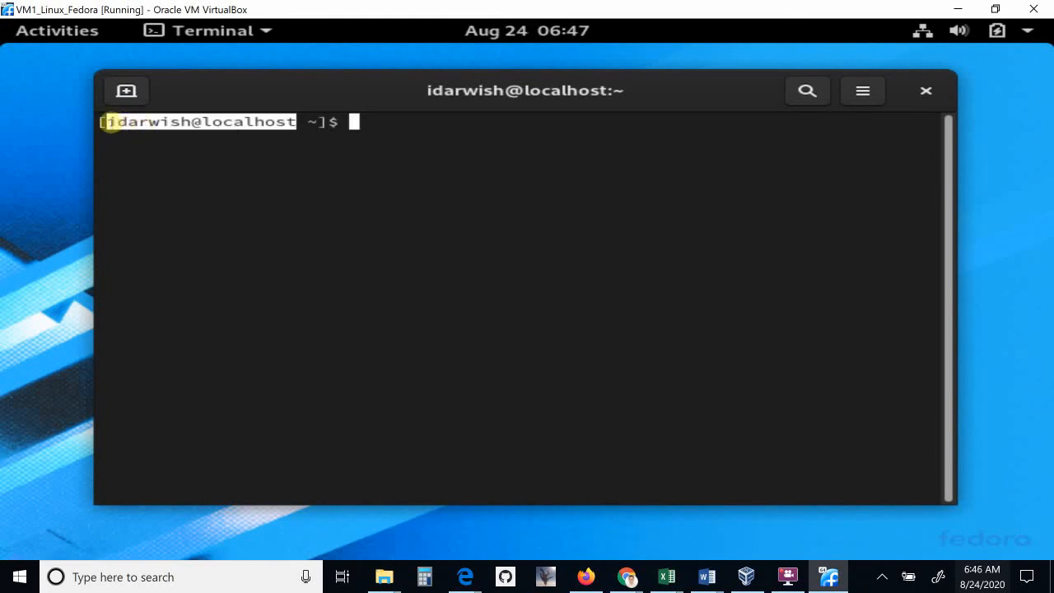
{"action": "left_click", "coordinate": [265, 122]}
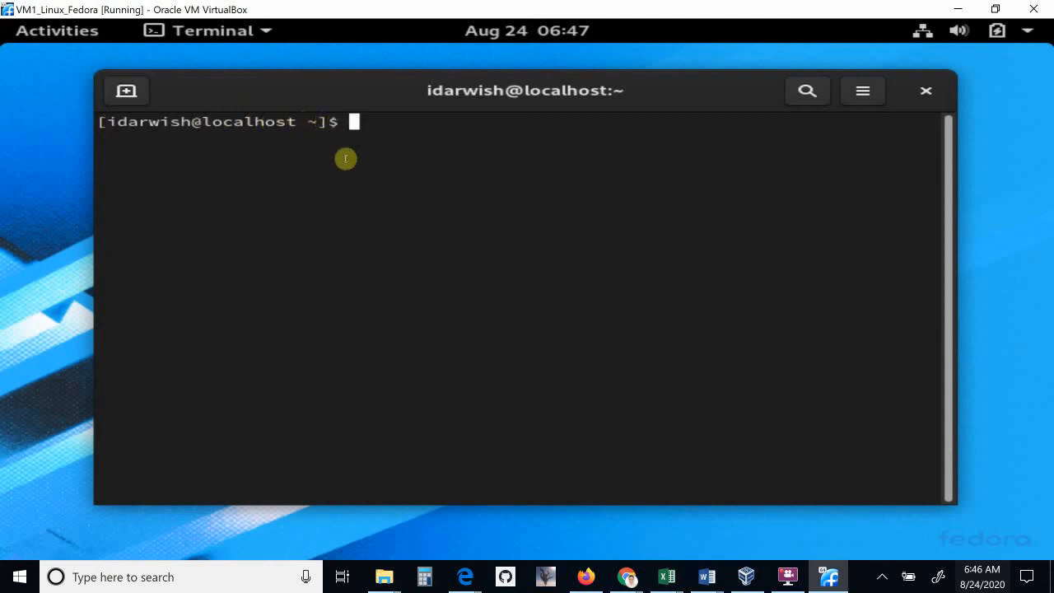
{"action": "type", "text": "whoami"}
{"action": "key", "text": "Return"}
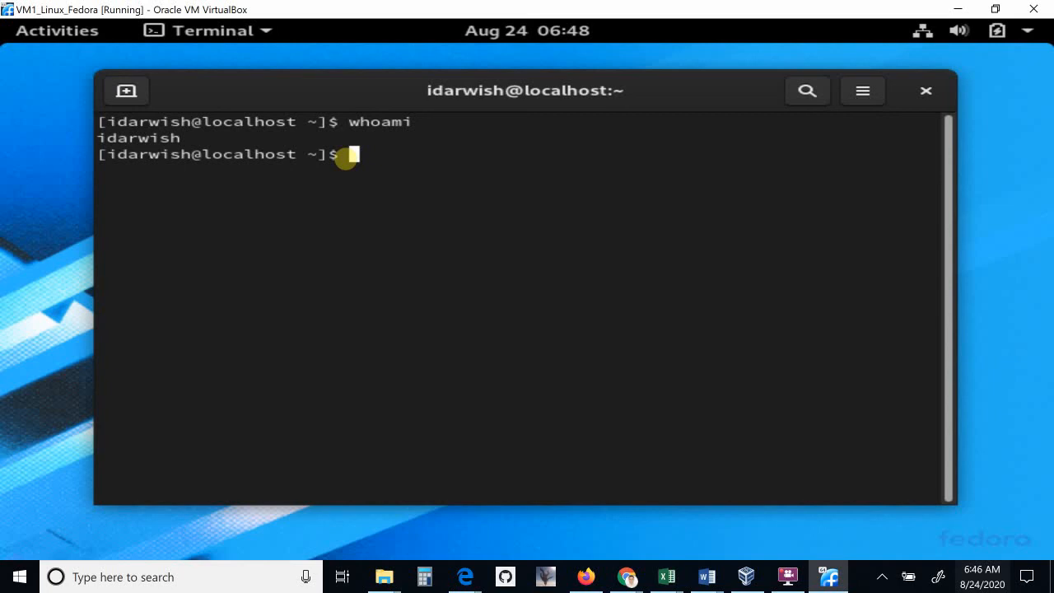
{"action": "type", "text": "init 0"}
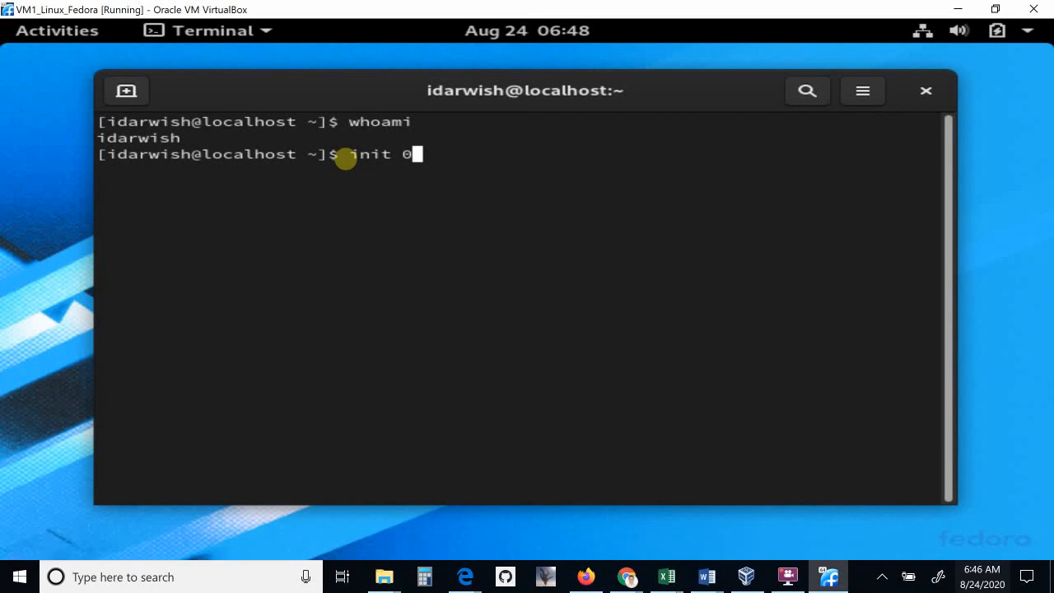
- Change the command to init --help and run it to list init's options
{"action": "key", "text": "BackSpace"}
{"action": "key", "text": "BackSpace"}
{"action": "type", "text": "--help"}
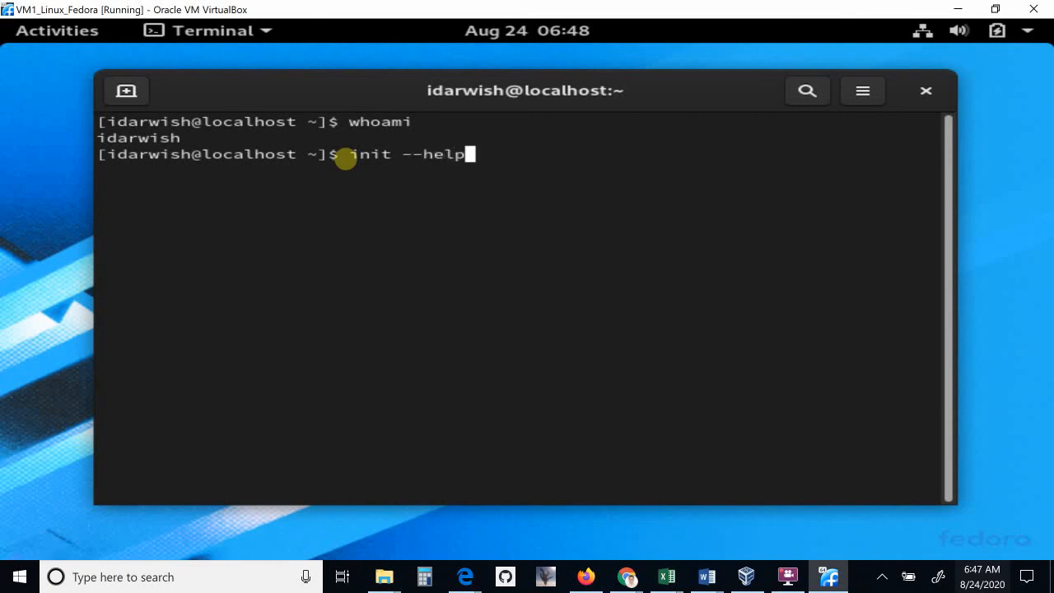
{"action": "key", "text": "Return"}
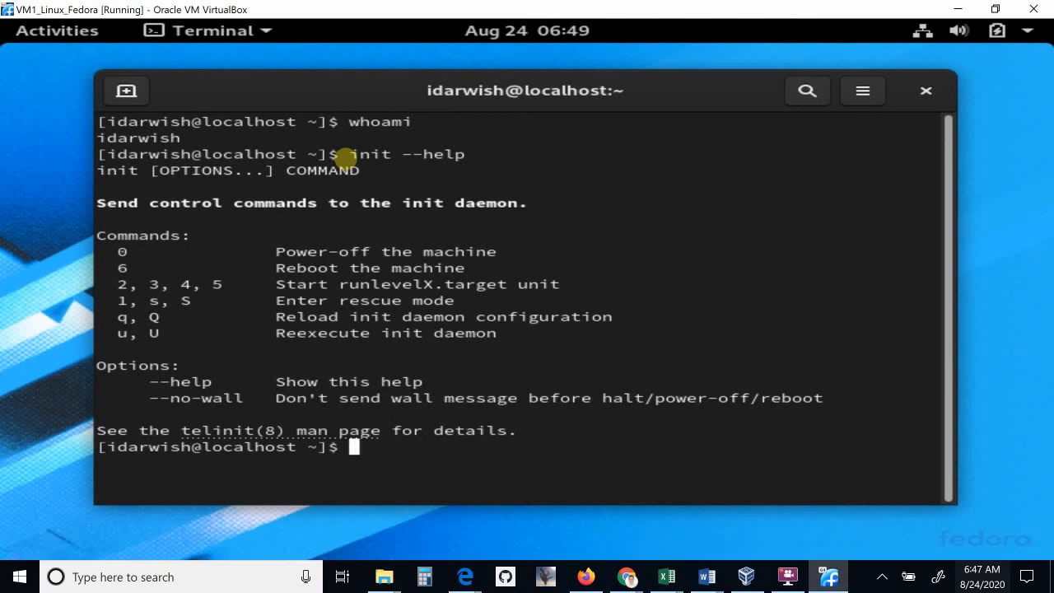
- Run init 6 to reboot the Fedora virtual machine
{"action": "type", "text": "init"}
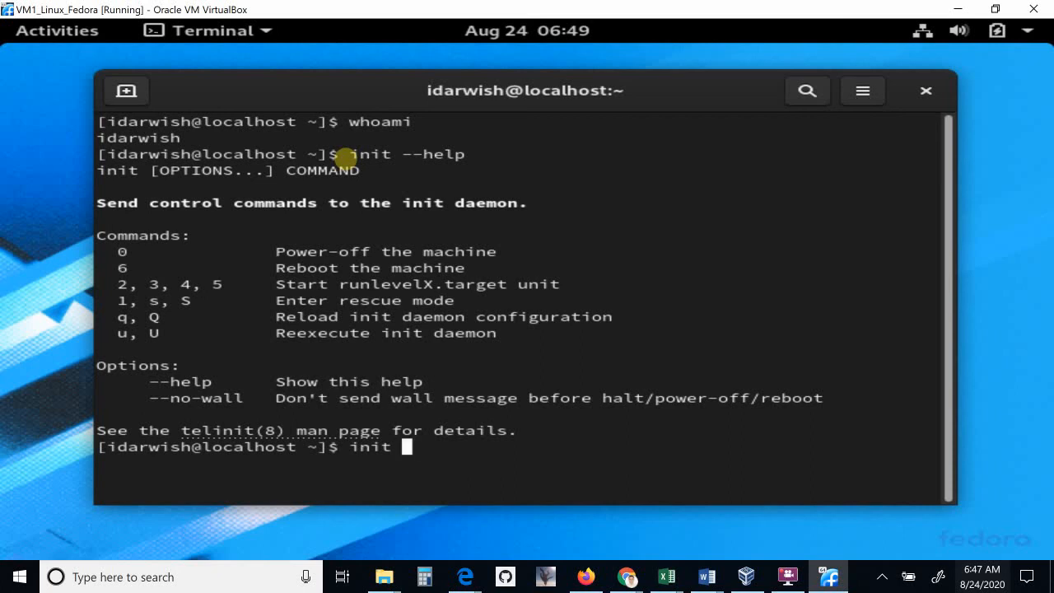
{"action": "type", "text": "6"}
{"action": "key", "text": "Return"}
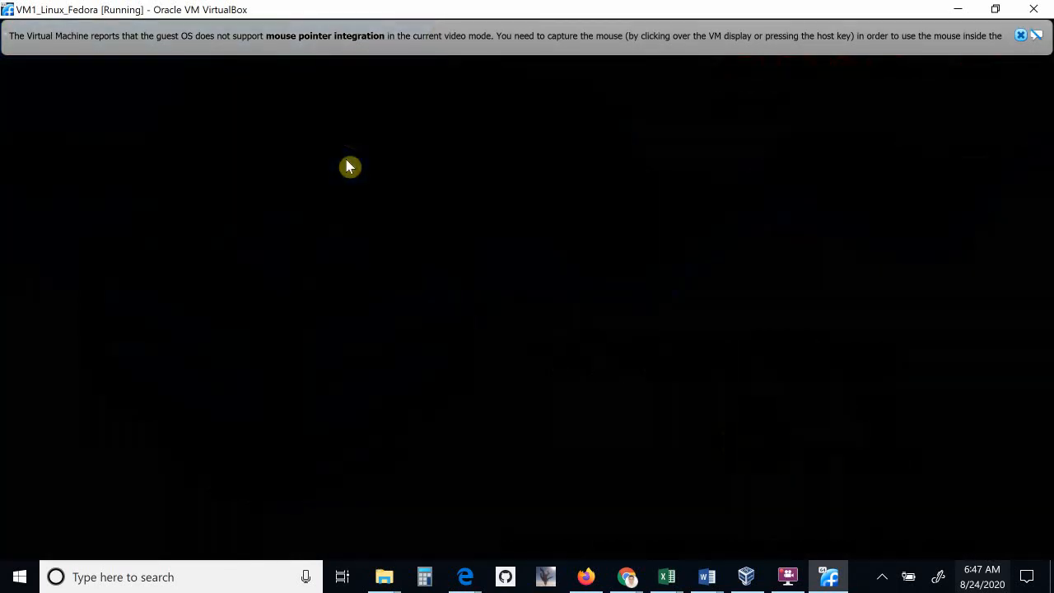
- Dismiss both mouse-integration notices and wait for the Fedora login screen
{"action": "left_click", "coordinate": [1020, 37]}
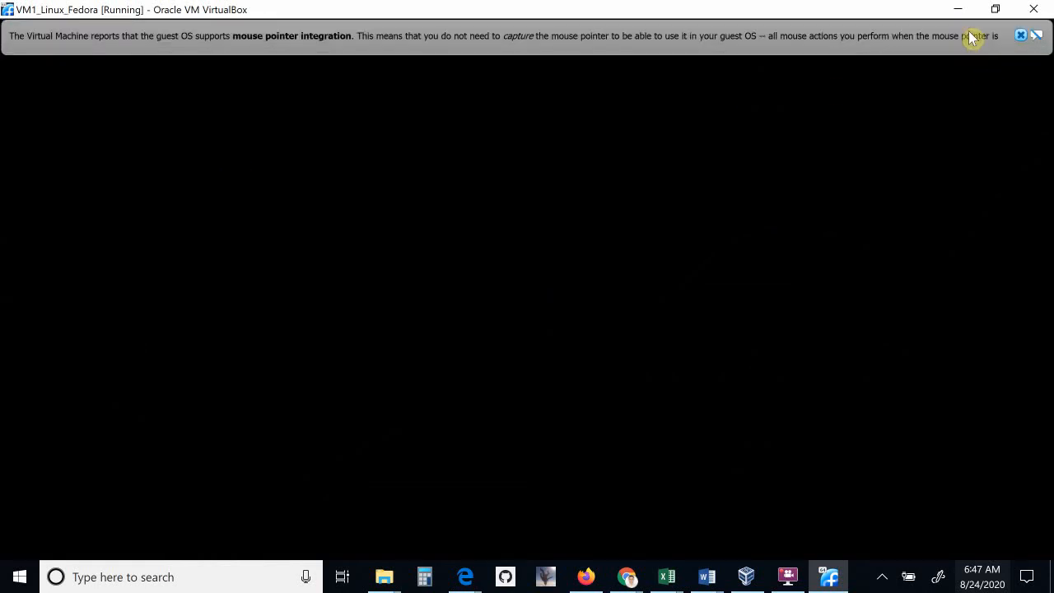
{"action": "left_click", "coordinate": [1019, 35]}
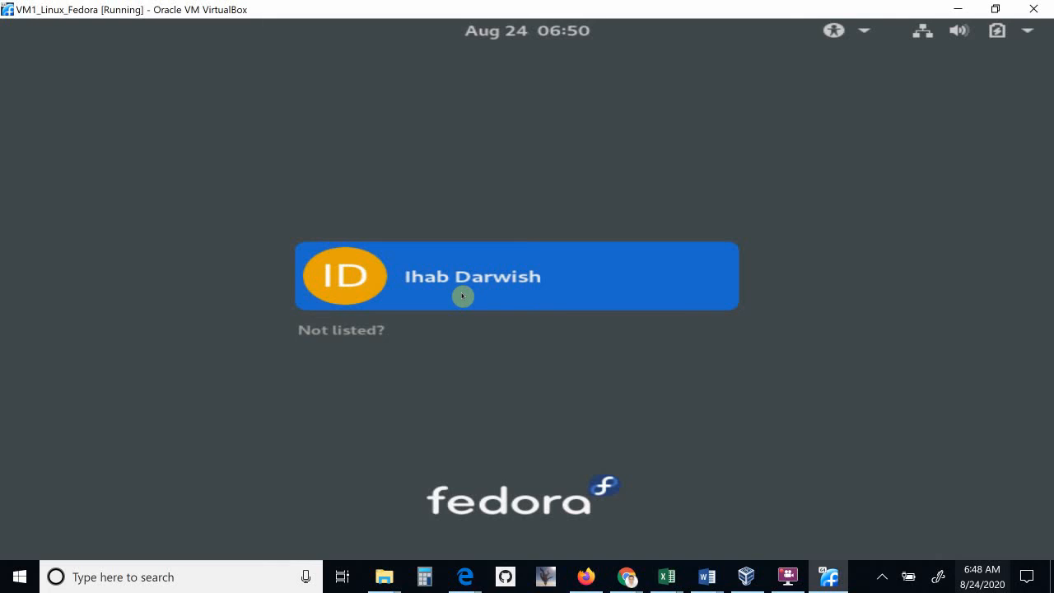
{"action": "left_click", "coordinate": [867, 587]}
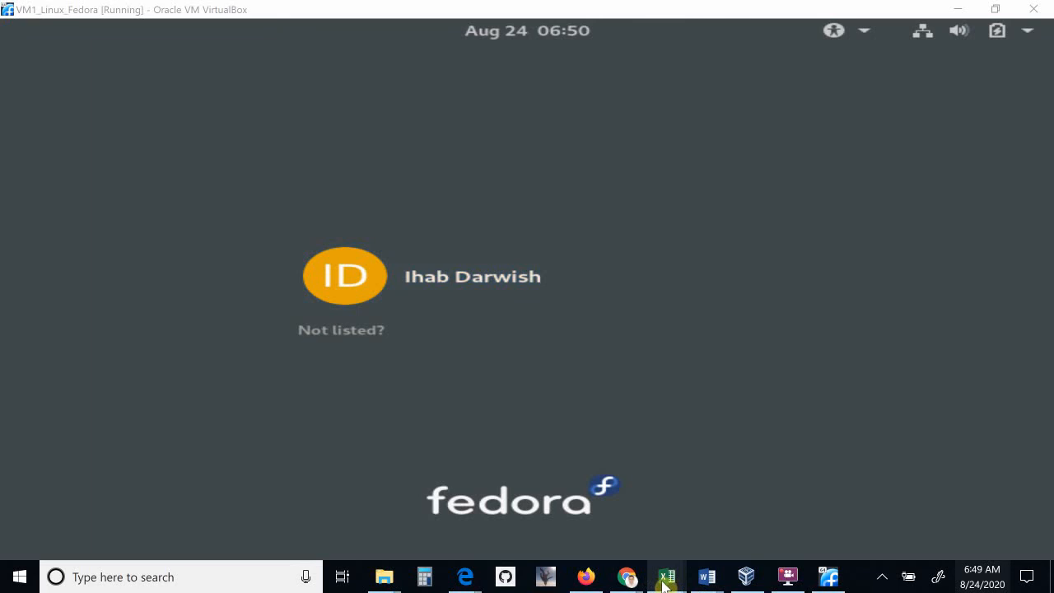
- Launch Word 2016 and paste the Fedora login-screen screenshot into a new blank document
{"action": "right_click", "coordinate": [707, 580]}
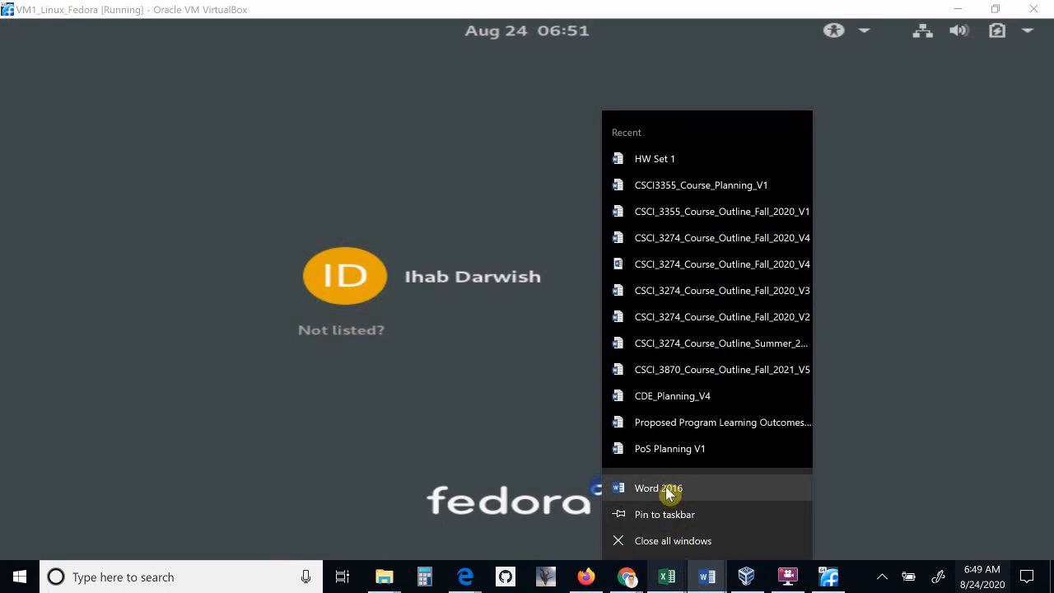
{"action": "left_click", "coordinate": [666, 487]}
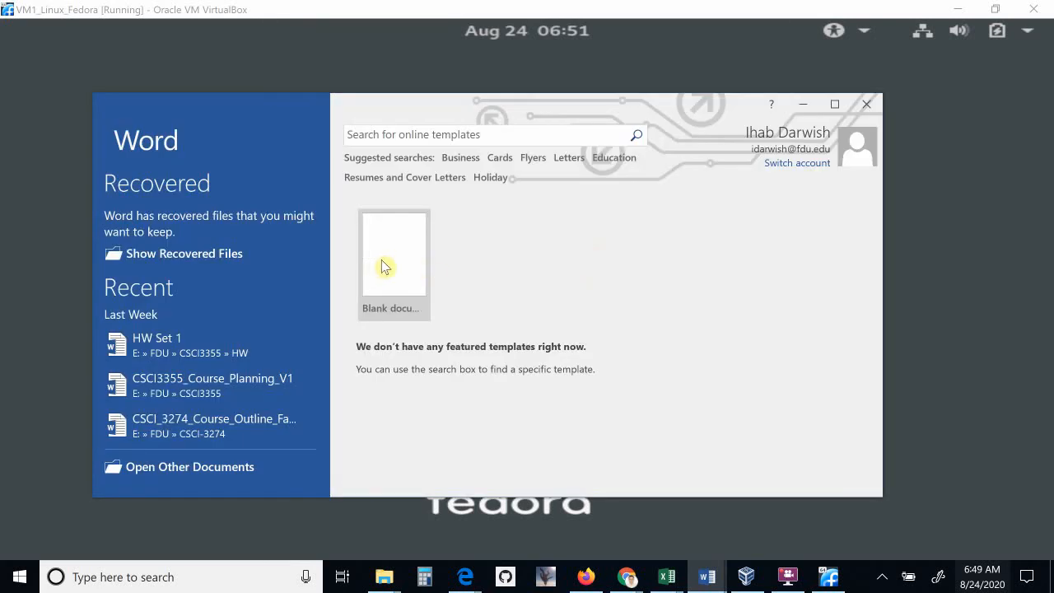
{"action": "left_click", "coordinate": [384, 263]}
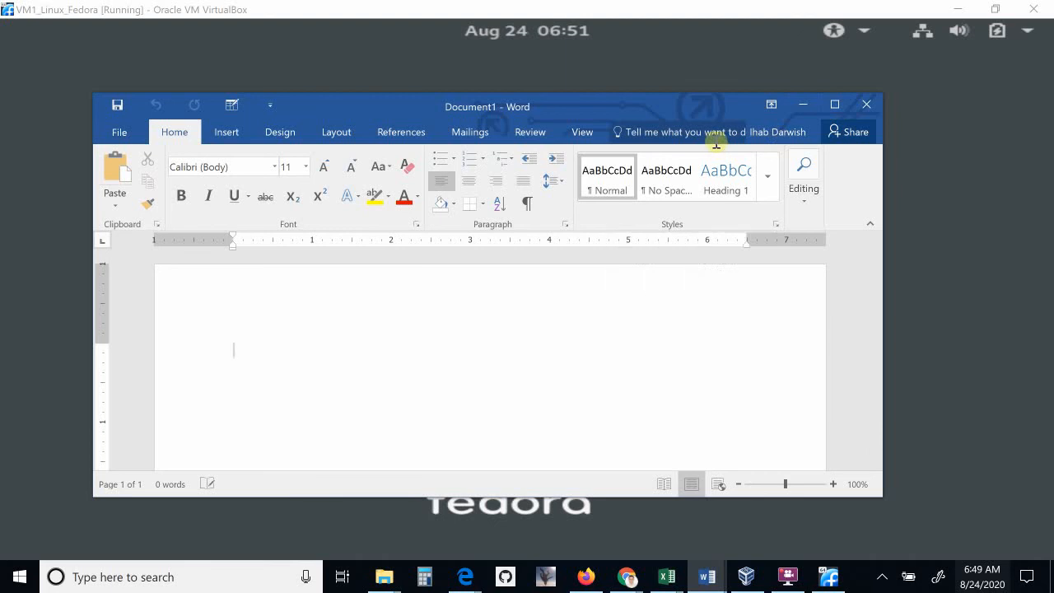
{"action": "key", "text": "ctrl+v"}
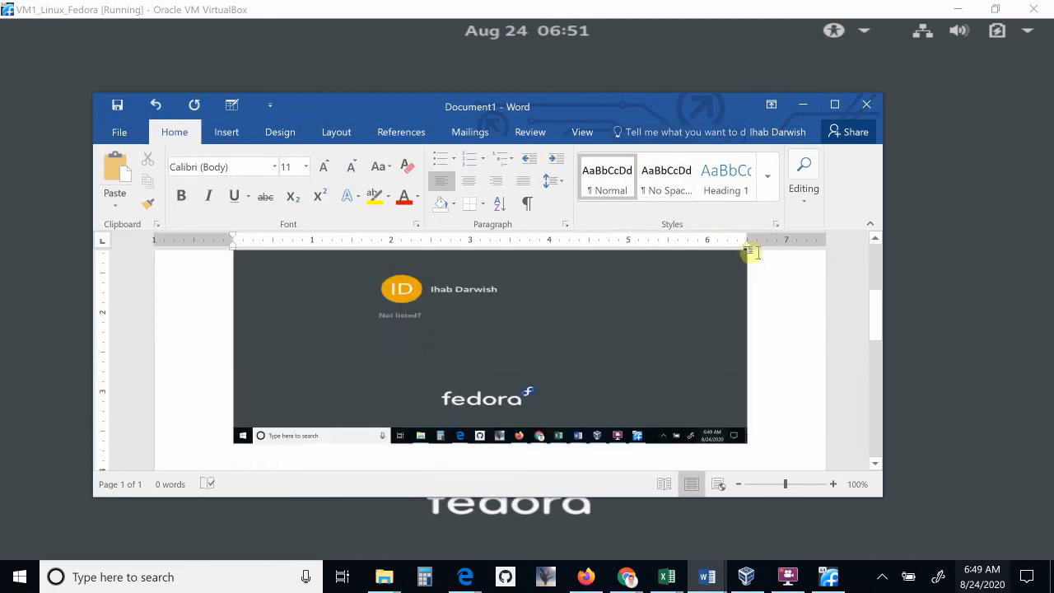
- Maximize Word to review the pasted screenshot, then return to the running Fedora VM
{"action": "left_click", "coordinate": [833, 105]}
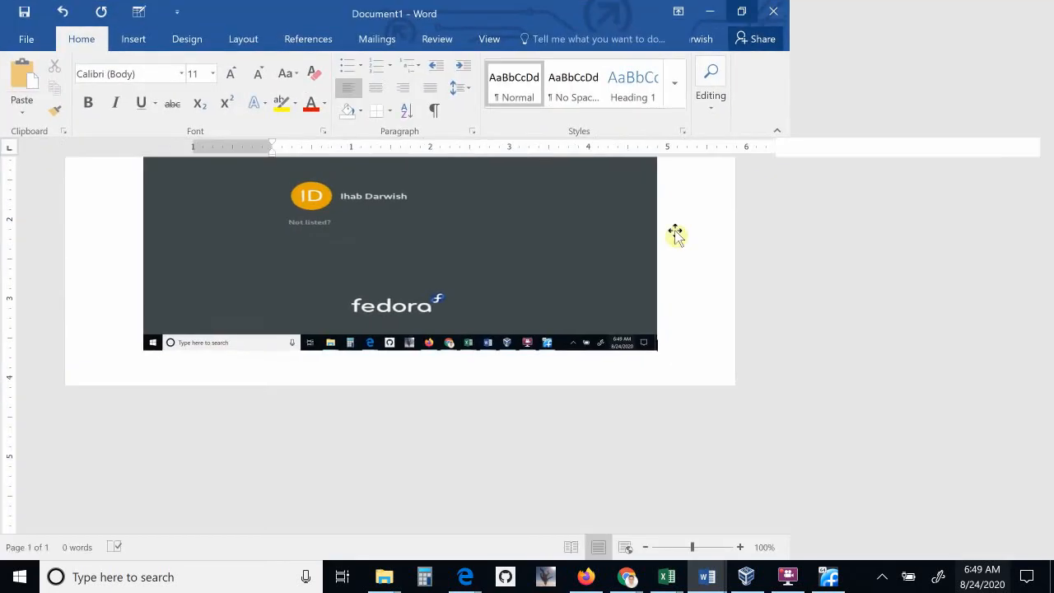
{"action": "scroll", "coordinate": [532, 273], "scroll_direction": "up", "scroll_amount": 4}
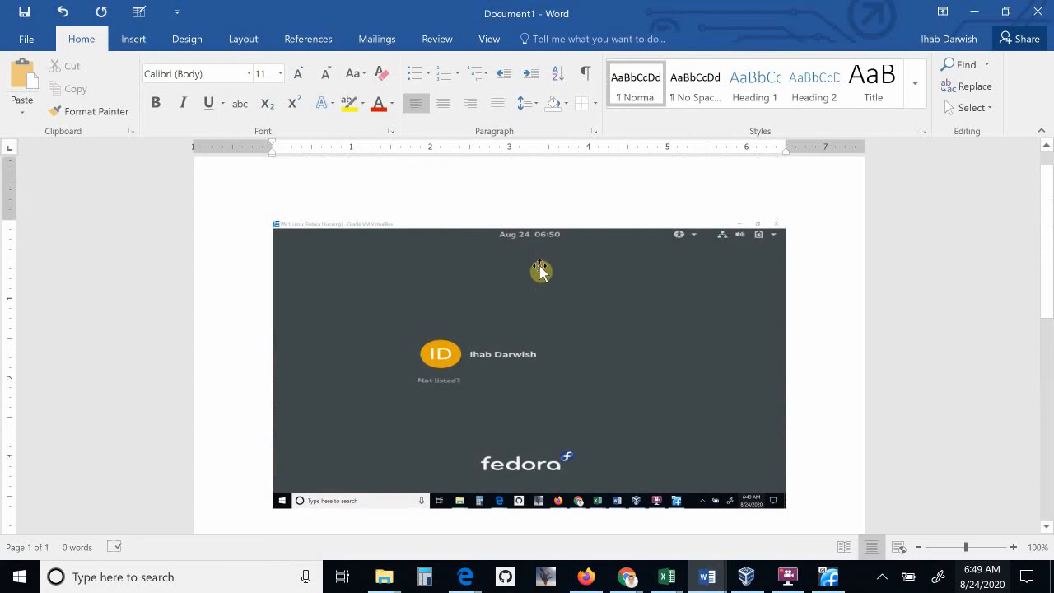
{"action": "scroll", "coordinate": [535, 270], "scroll_direction": "down", "scroll_amount": 1}
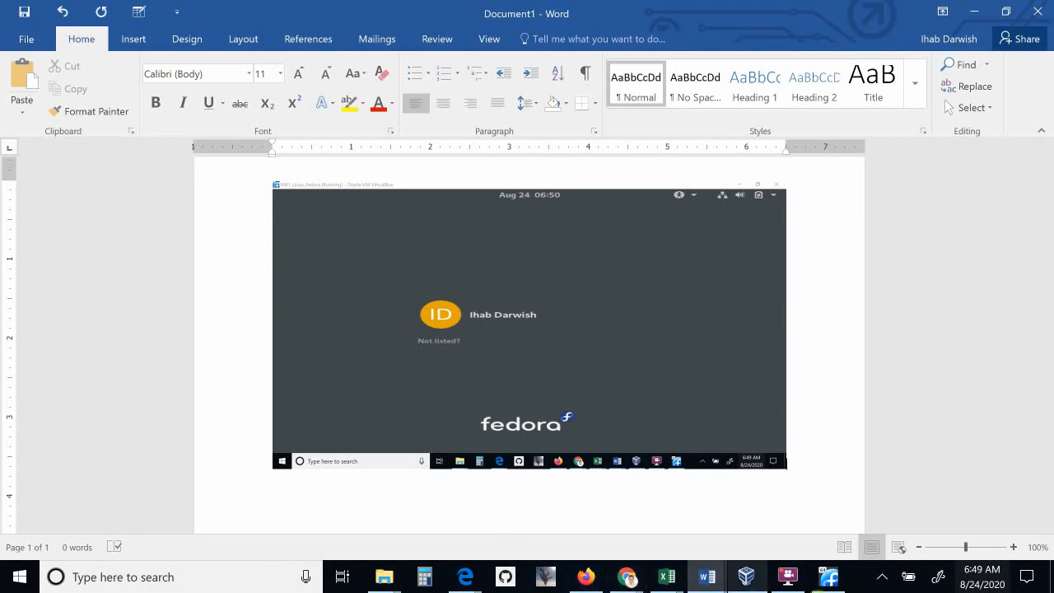
{"action": "left_click", "coordinate": [828, 578]}
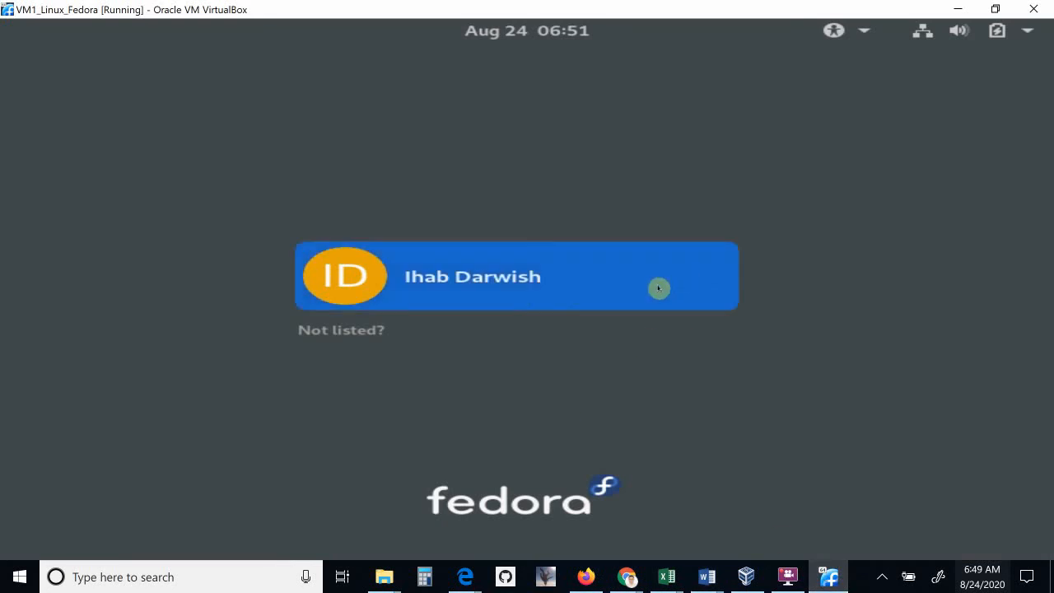
- Select the user account on the GDM login screen and sign in with its password
{"action": "left_click", "coordinate": [512, 295]}
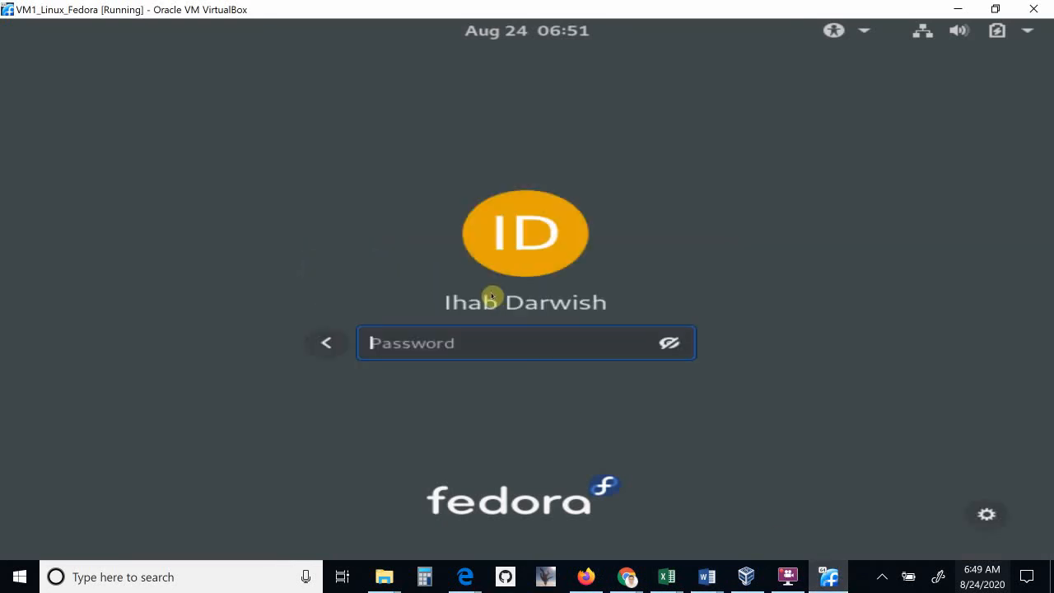
{"action": "type", "text": "•••••••"}
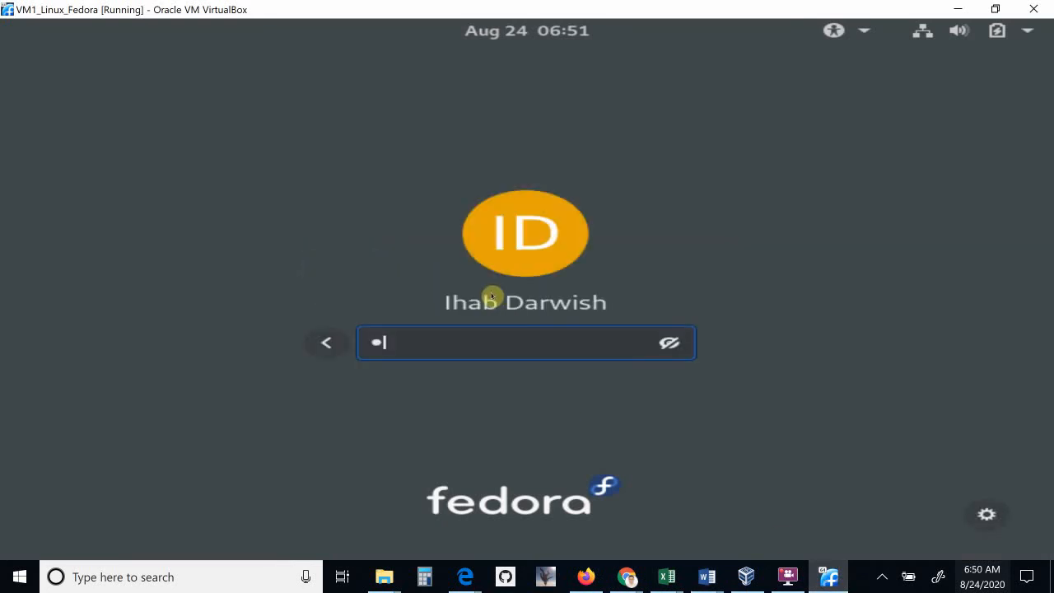
{"action": "type", "text": "•"}
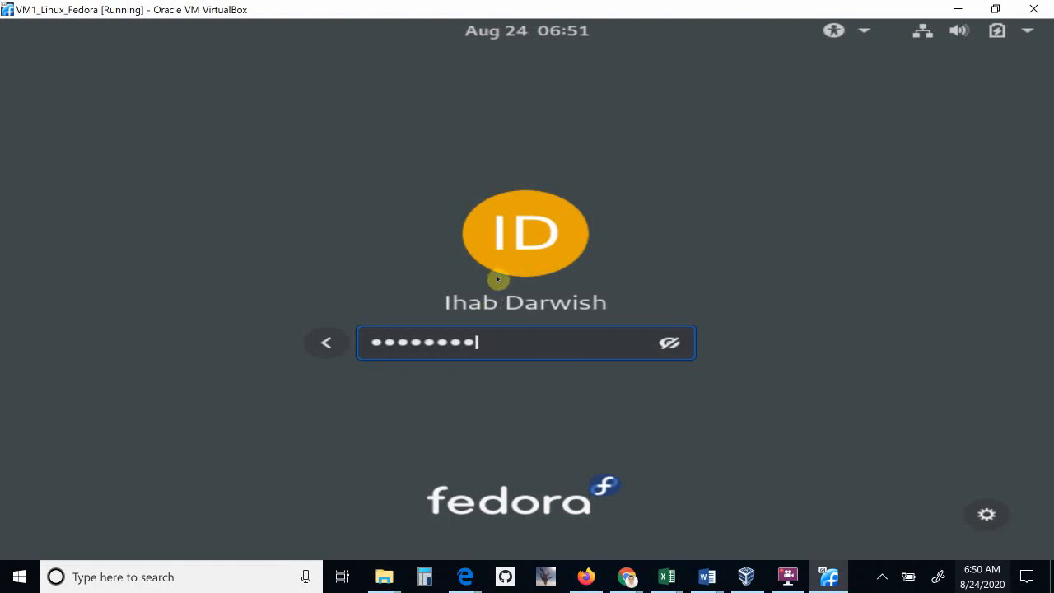
{"action": "key", "text": "Return"}
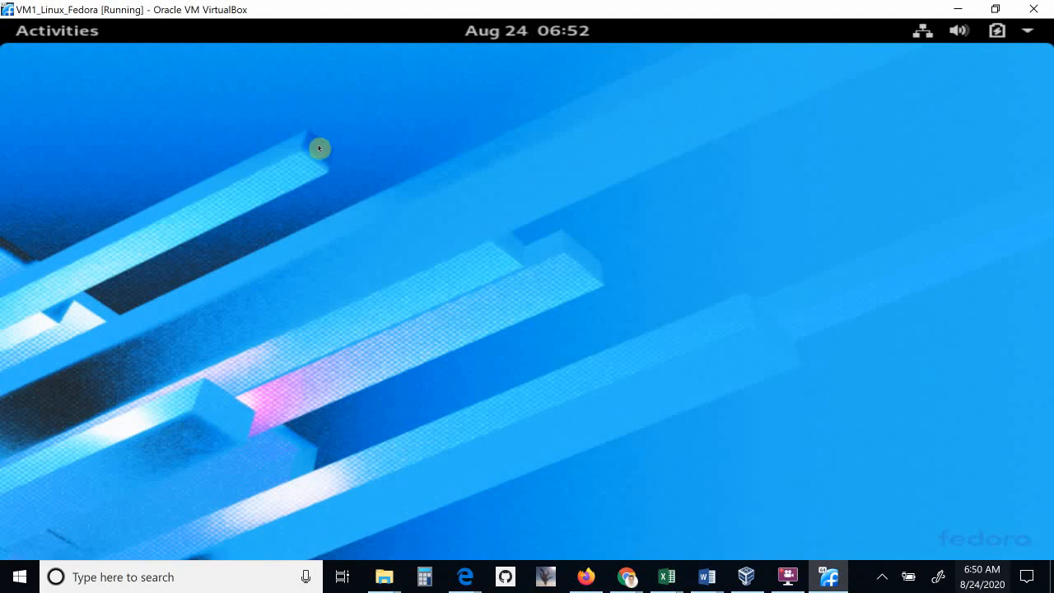
- Search Activities for 'ter' and start the Terminal app
{"action": "left_click", "coordinate": [67, 36]}
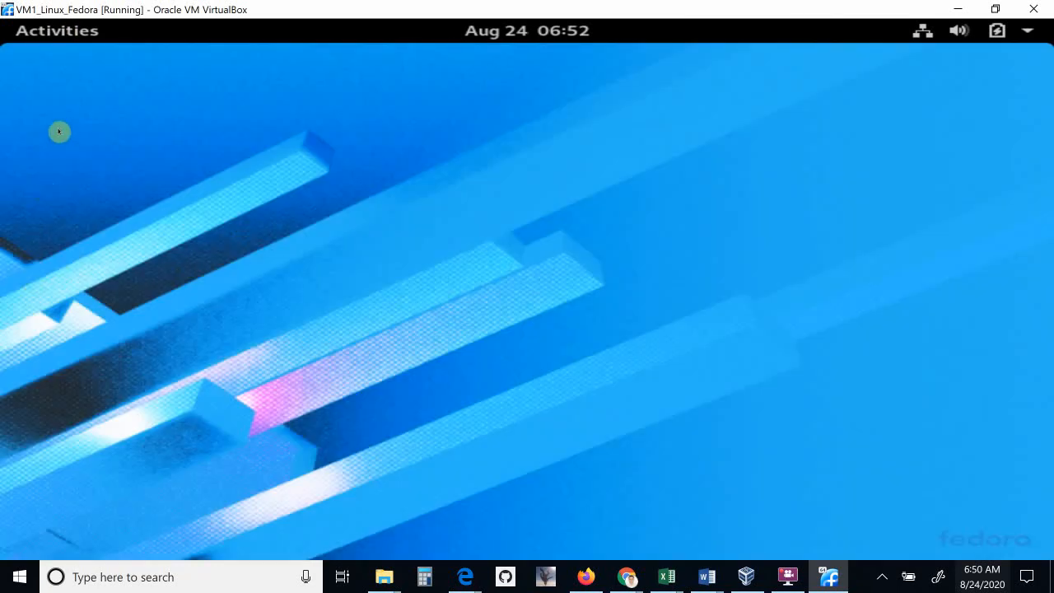
{"action": "left_click", "coordinate": [81, 35]}
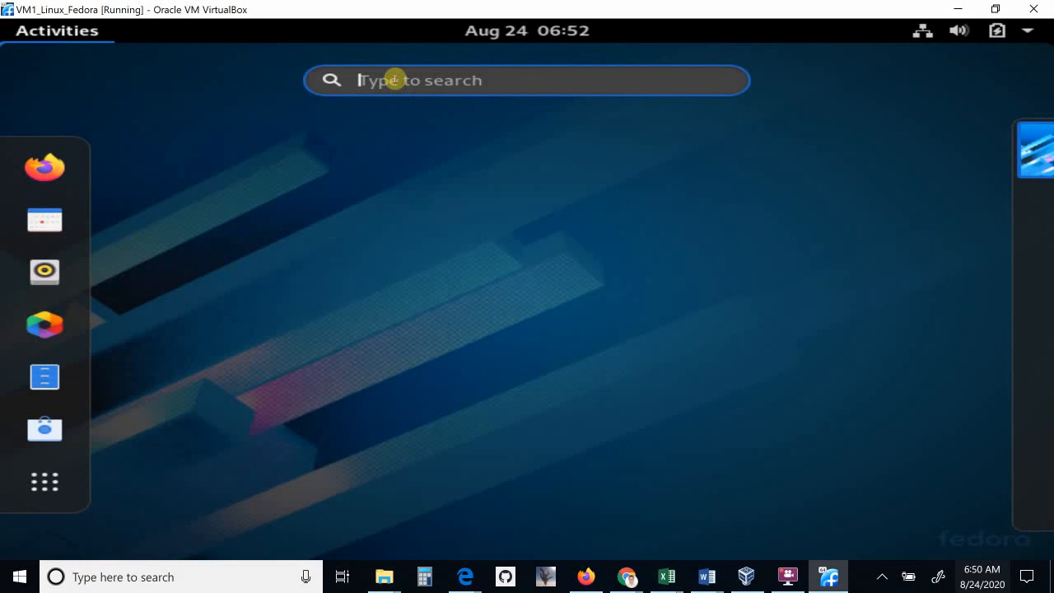
{"action": "type", "text": "t"}
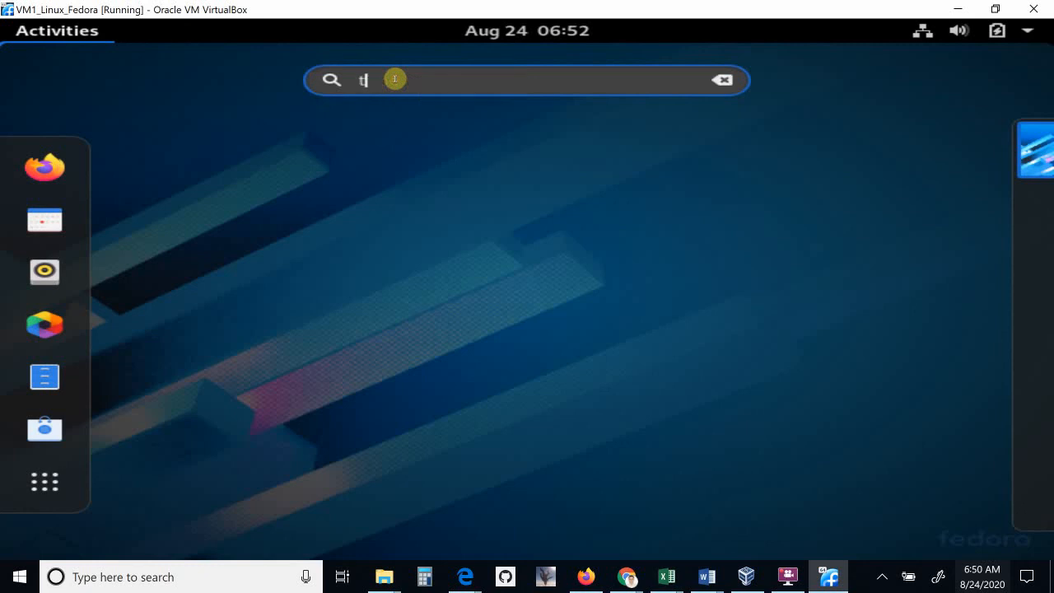
{"action": "type", "text": "er"}
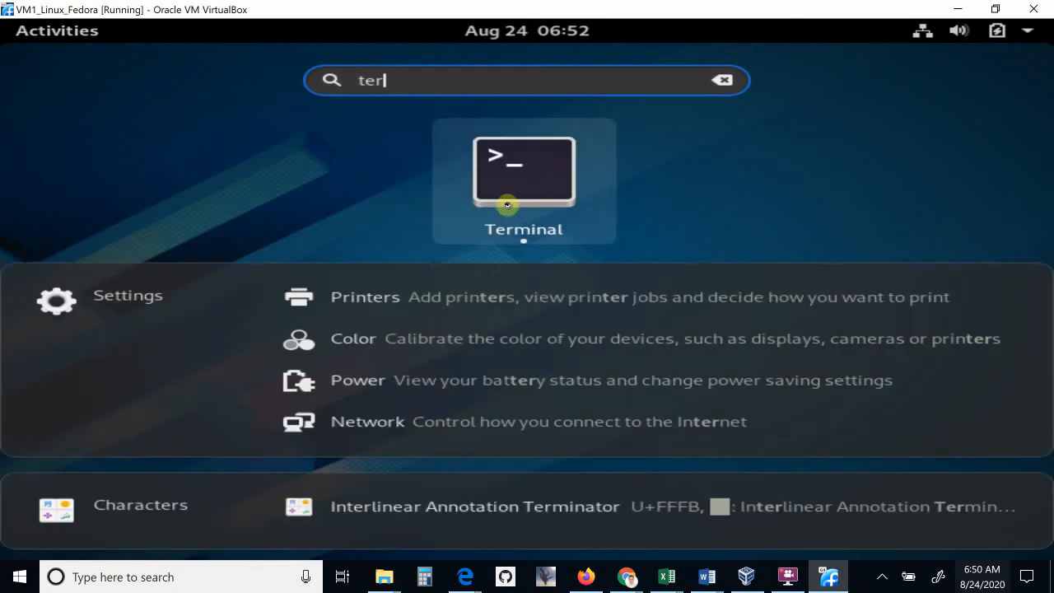
{"action": "left_click", "coordinate": [508, 206]}
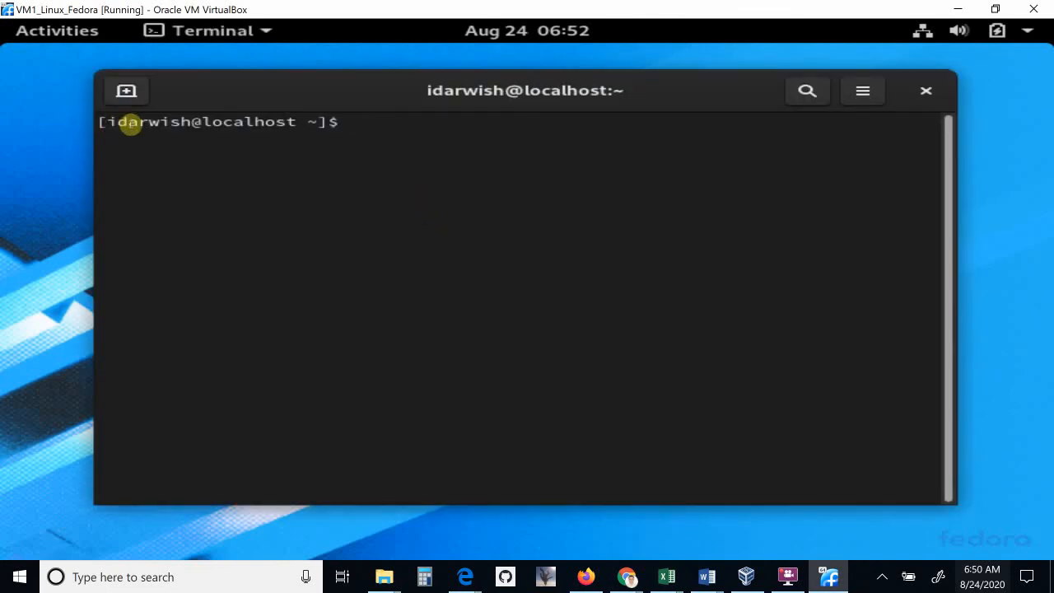
- Run whoami, ls and pwd in the terminal, then close it with exit
{"action": "double_click", "coordinate": [131, 122]}
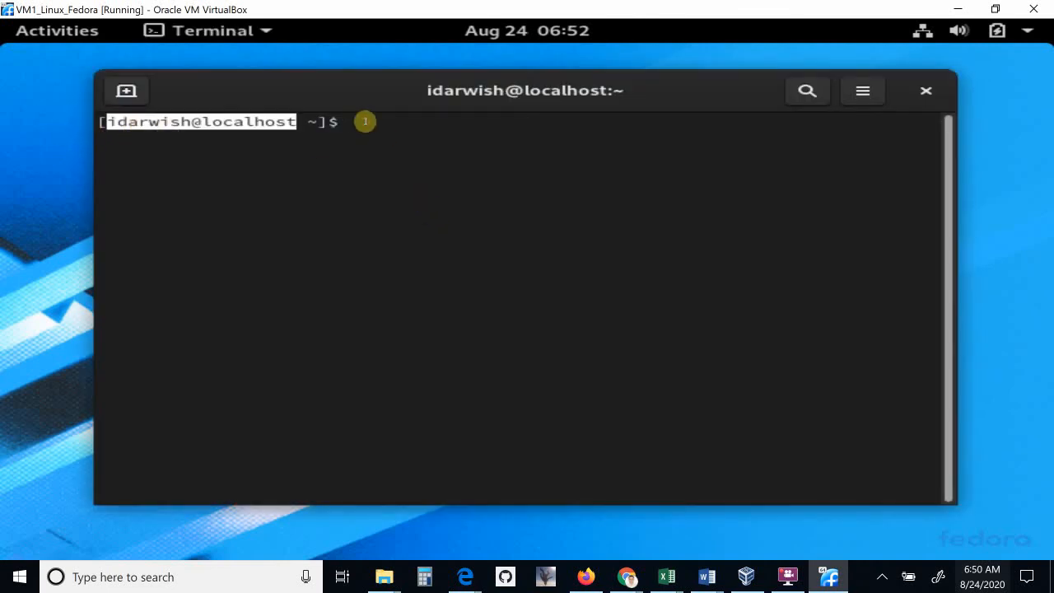
{"action": "left_click", "coordinate": [356, 122]}
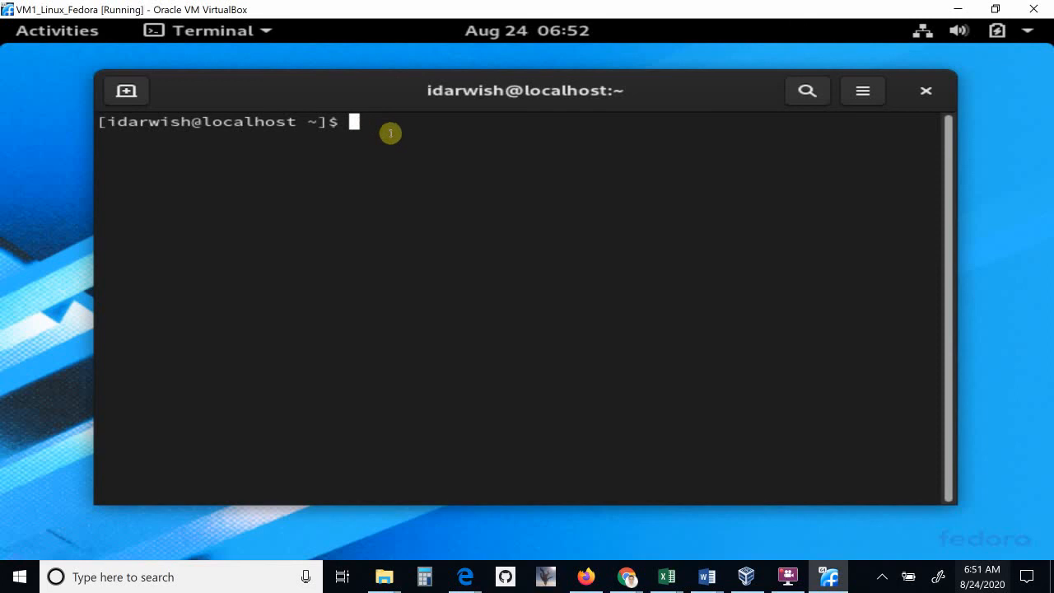
{"action": "type", "text": "whoami"}
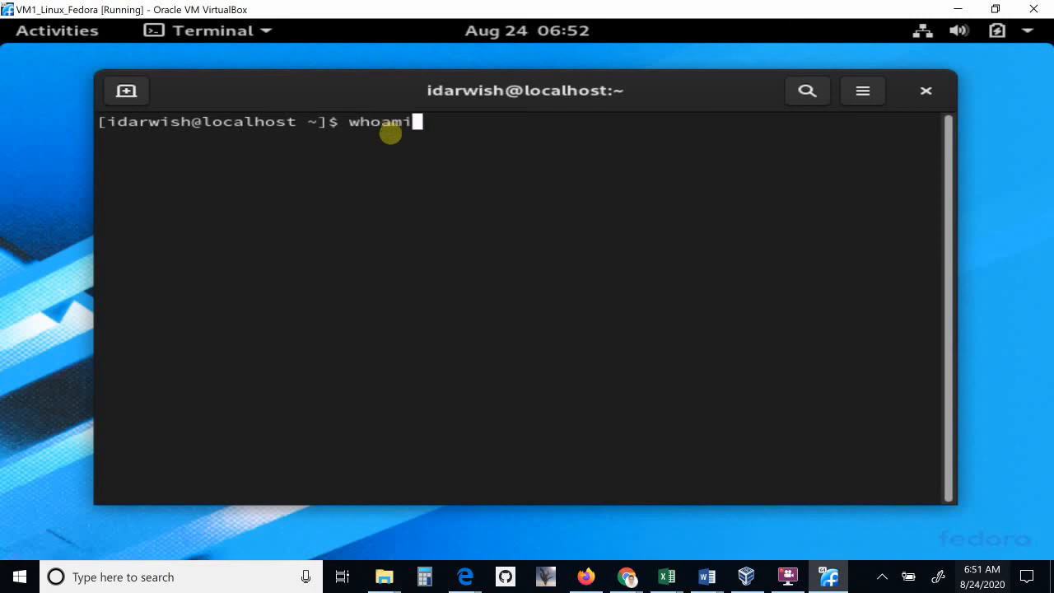
{"action": "key", "text": "Return"}
{"action": "type", "text": "ls"}
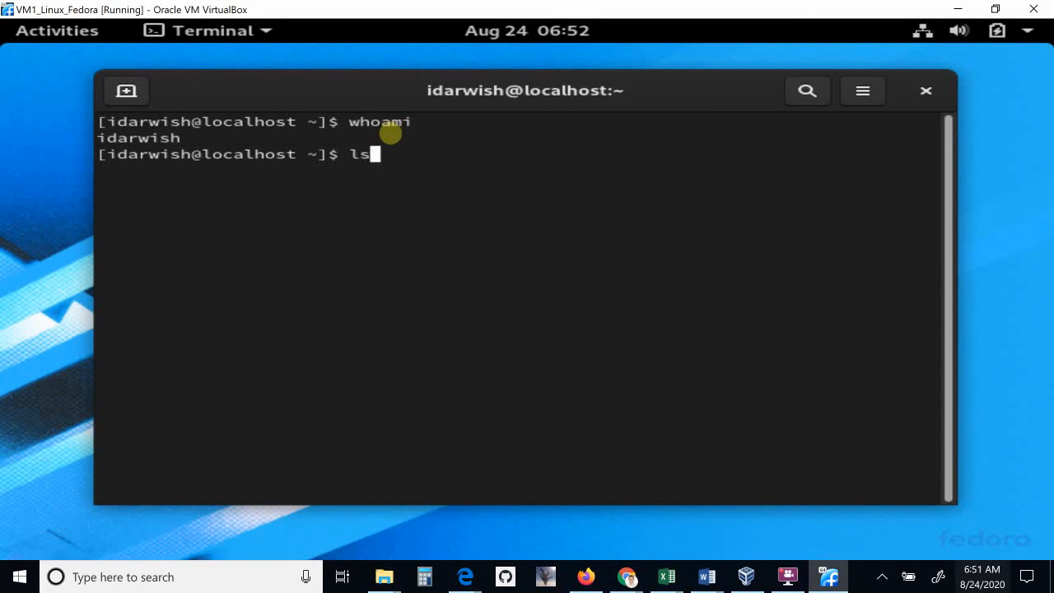
{"action": "key", "text": "Return"}
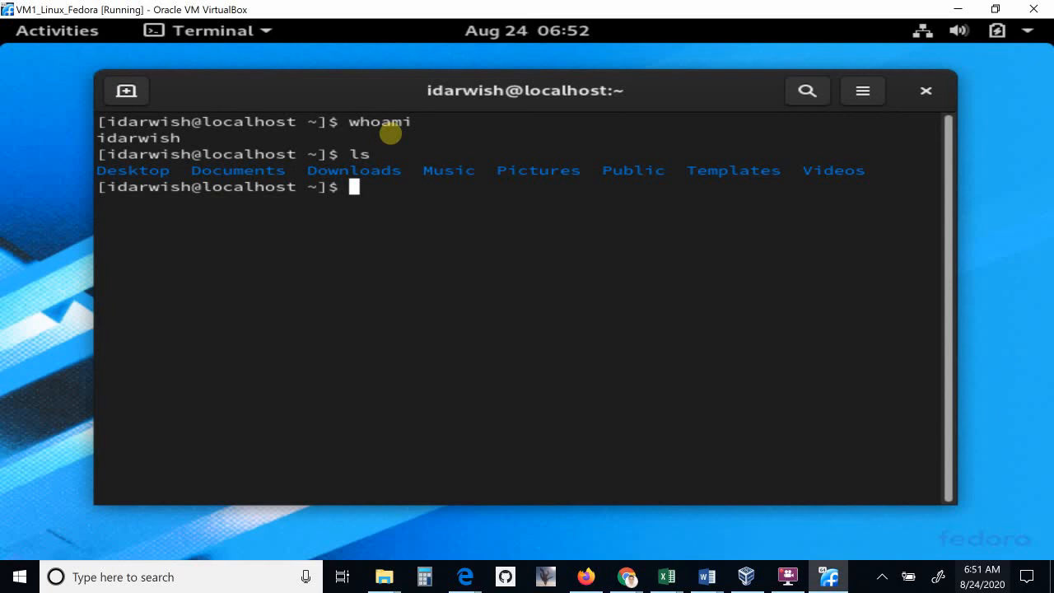
{"action": "type", "text": "pwd"}
{"action": "key", "text": "Return"}
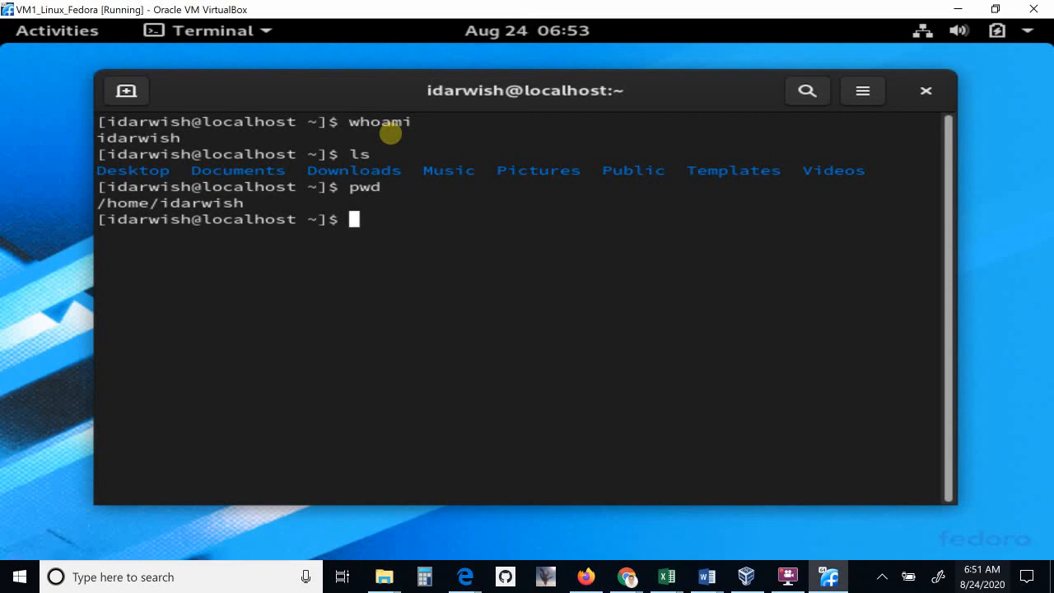
{"action": "type", "text": "exit"}
{"action": "key", "text": "Return"}
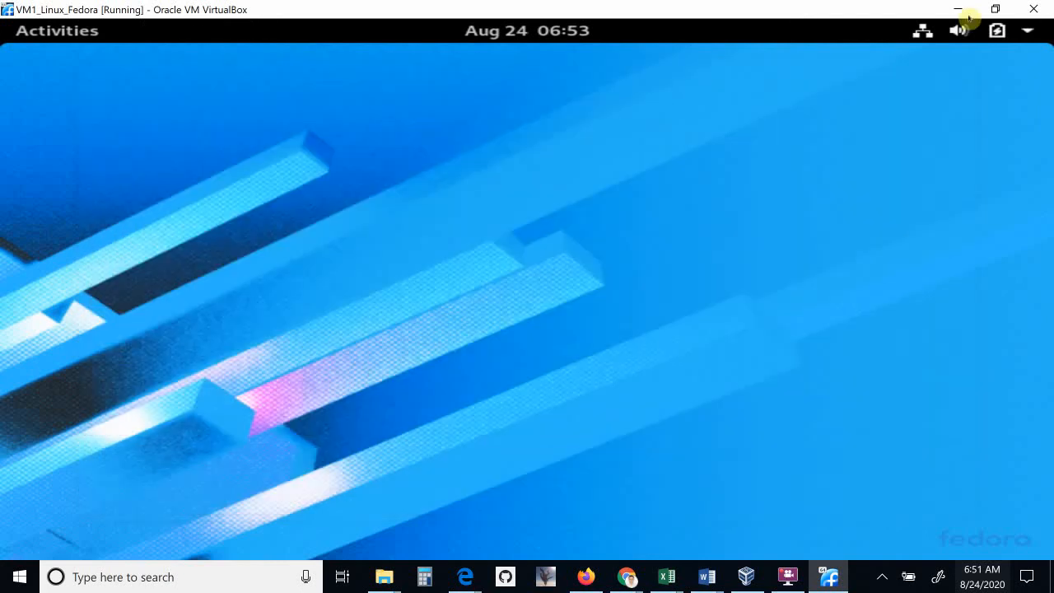
- Power off the Fedora guest from the GNOME system menu and confirm the shutdown
{"action": "left_click", "coordinate": [1028, 37]}
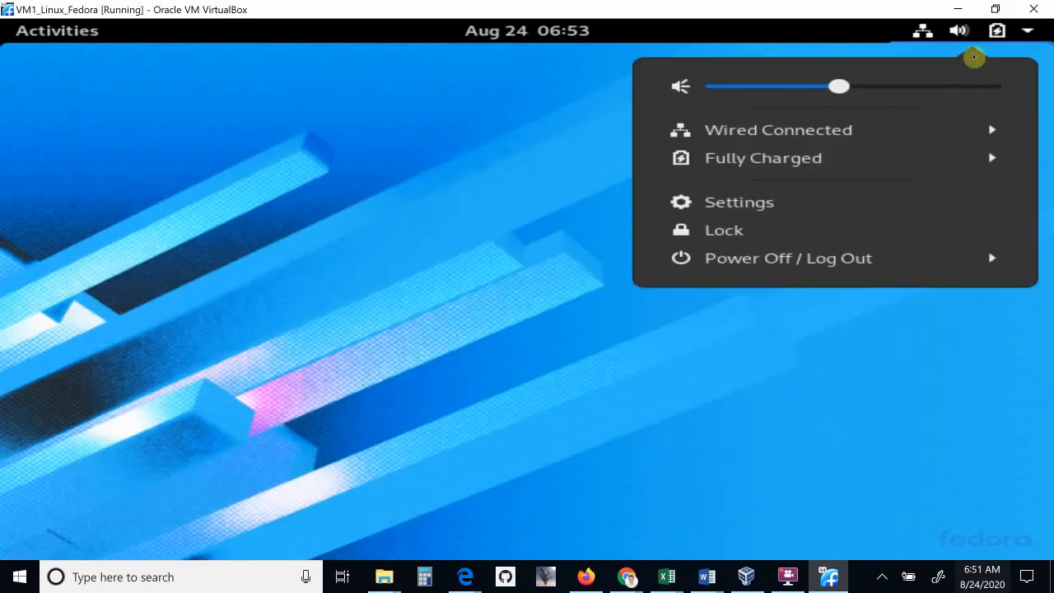
{"action": "left_click", "coordinate": [772, 270]}
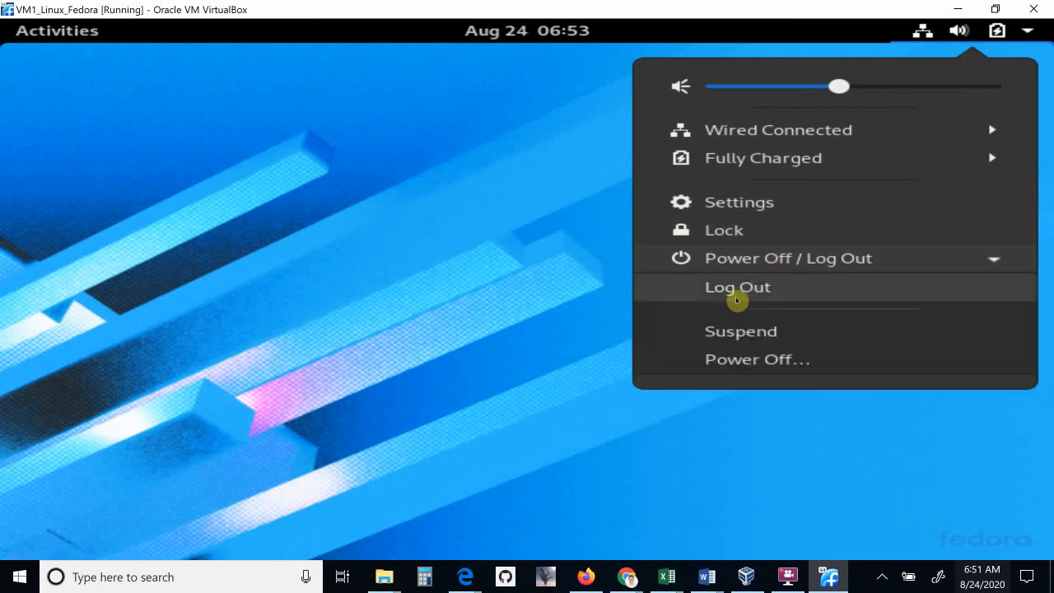
{"action": "left_click", "coordinate": [739, 363]}
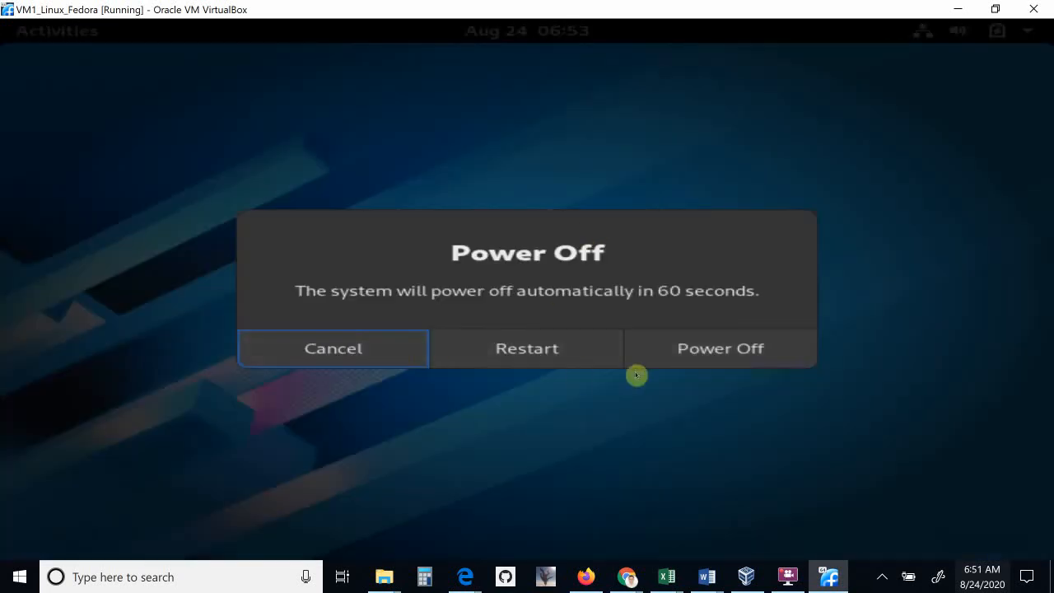
{"action": "left_click", "coordinate": [711, 358]}
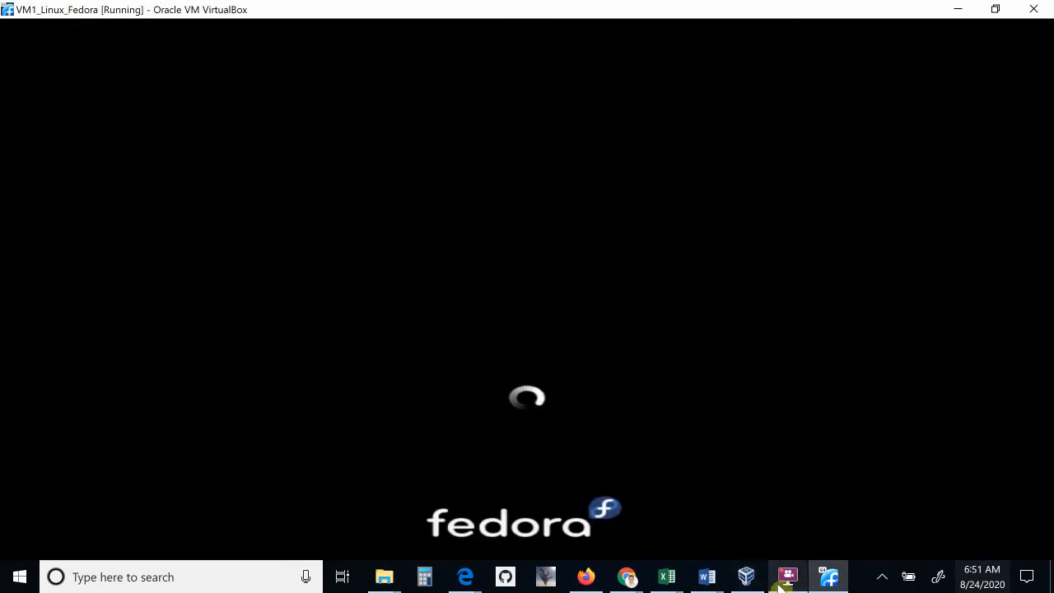
- Restore down the full-screen VM window and bring VirtualBox Manager to the front
{"action": "mouse_move", "coordinate": [784, 580]}
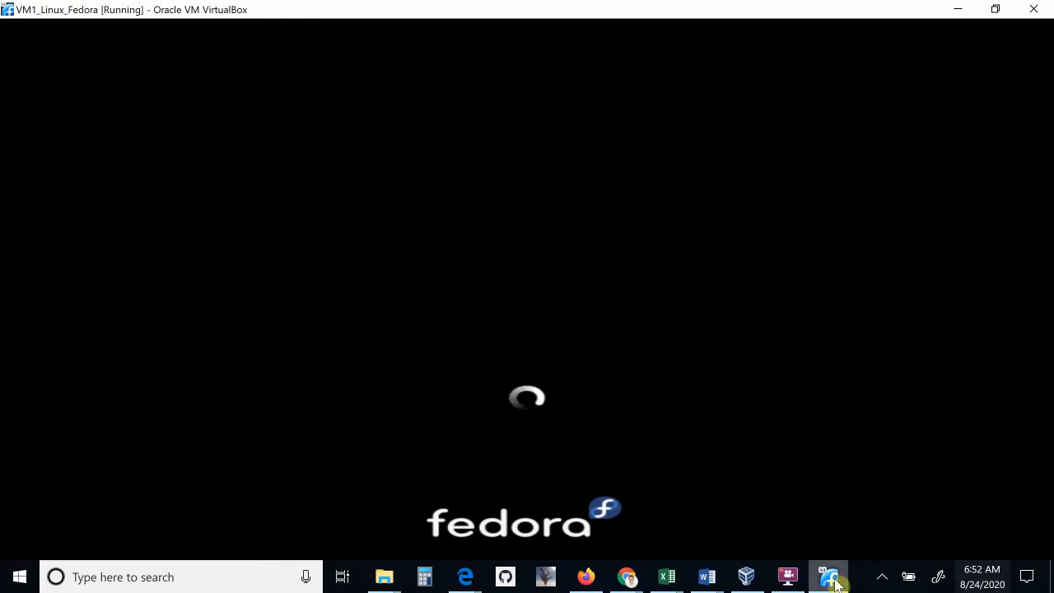
{"action": "mouse_move", "coordinate": [833, 582]}
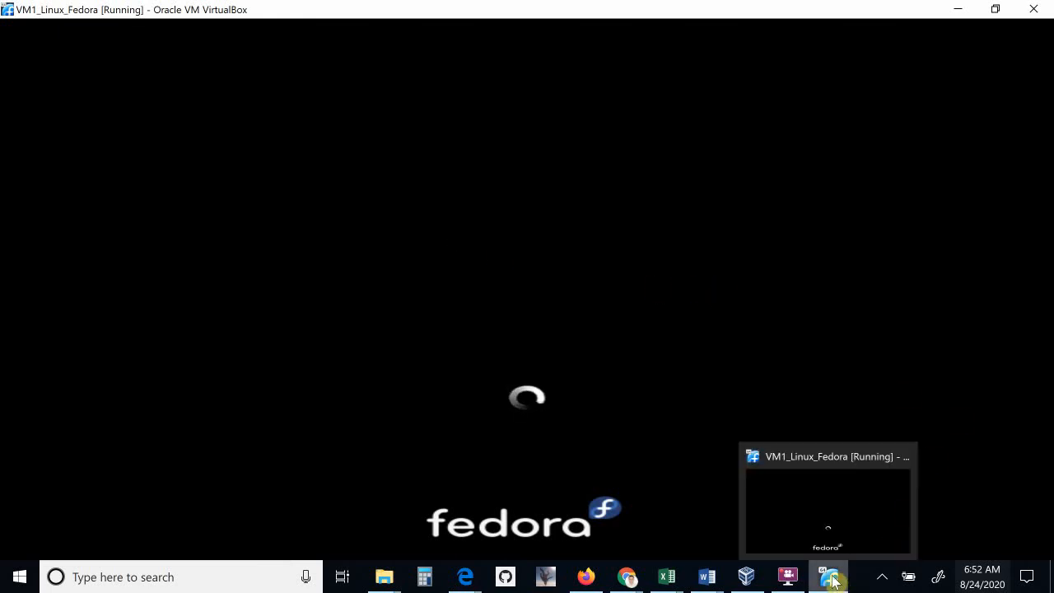
{"action": "left_click", "coordinate": [832, 580]}
{"action": "left_click", "coordinate": [831, 579]}
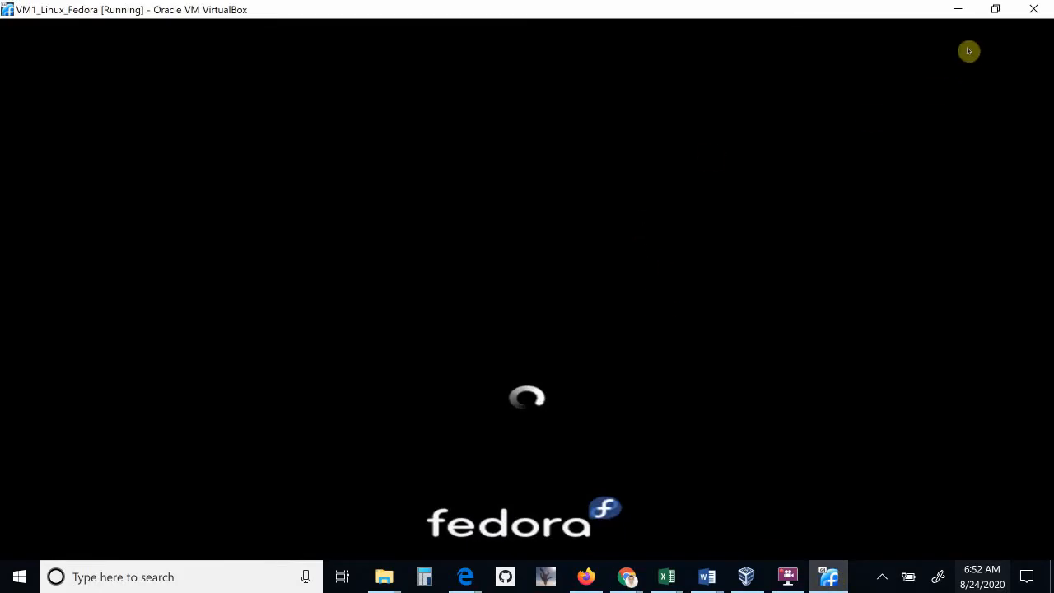
{"action": "left_click", "coordinate": [995, 9]}
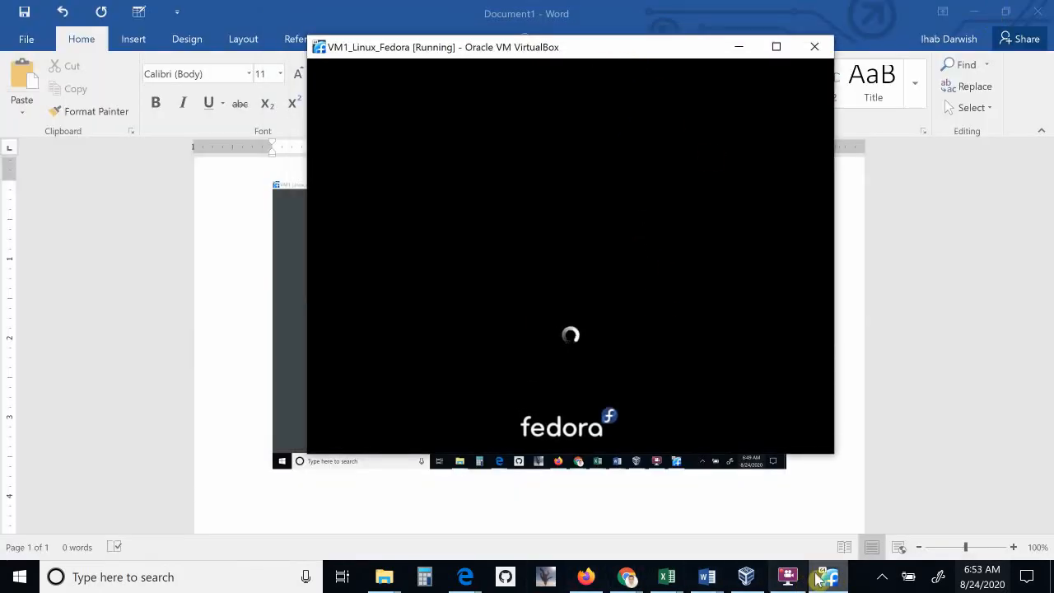
{"action": "left_click", "coordinate": [745, 576]}
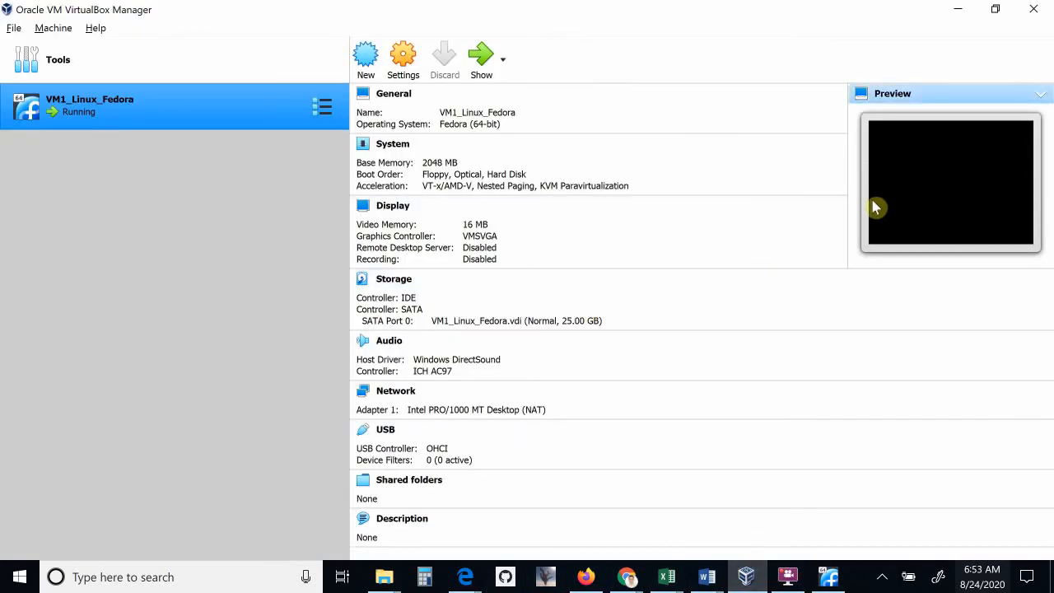
- Wait in VirtualBox Manager until VM1_Linux_Fedora is listed as Powered Off
{"action": "double_click", "coordinate": [212, 102]}
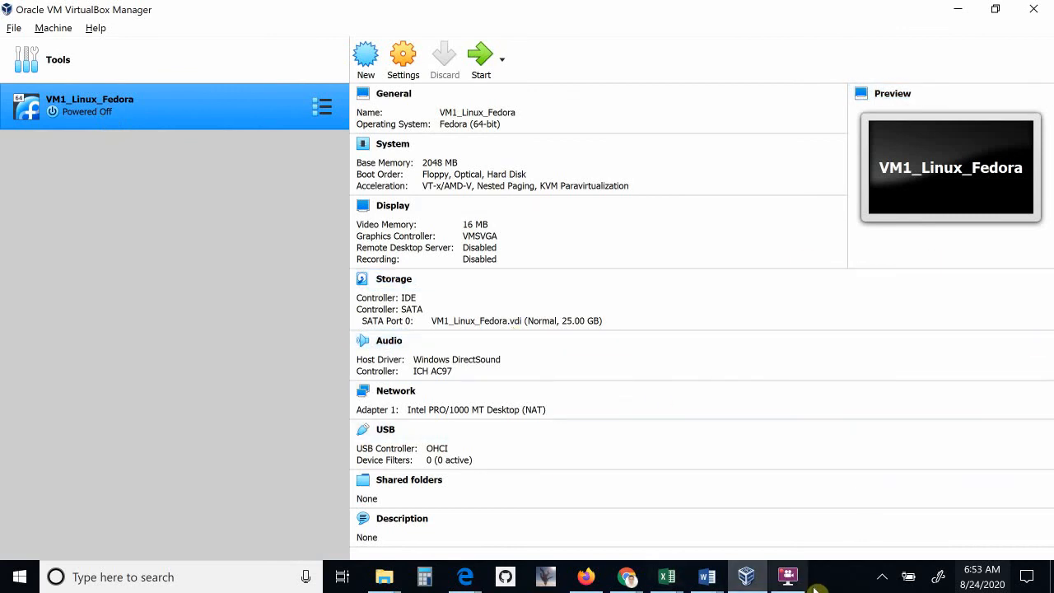
{"action": "left_click", "coordinate": [787, 576]}
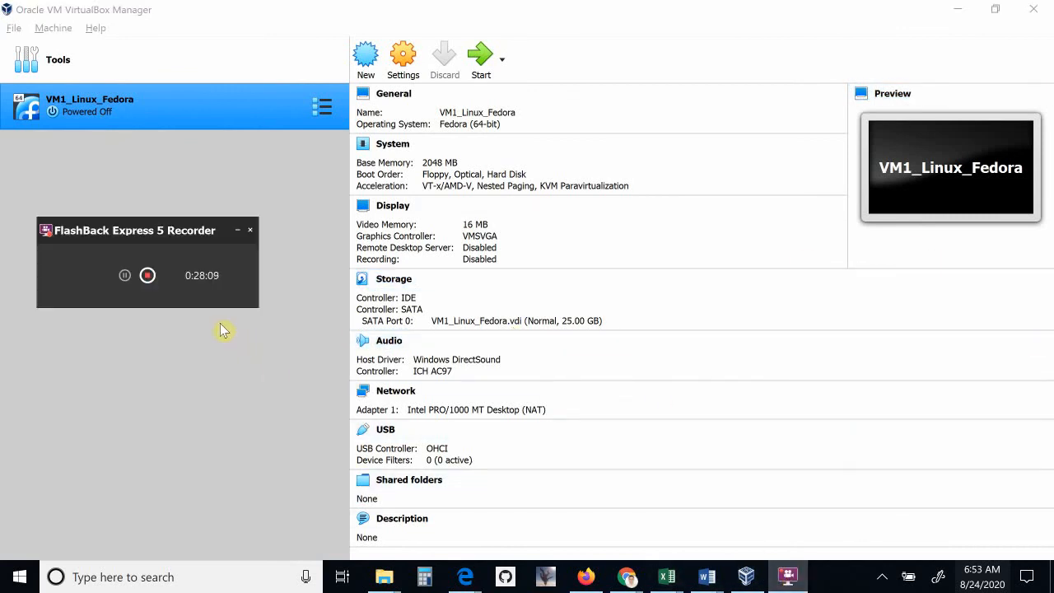